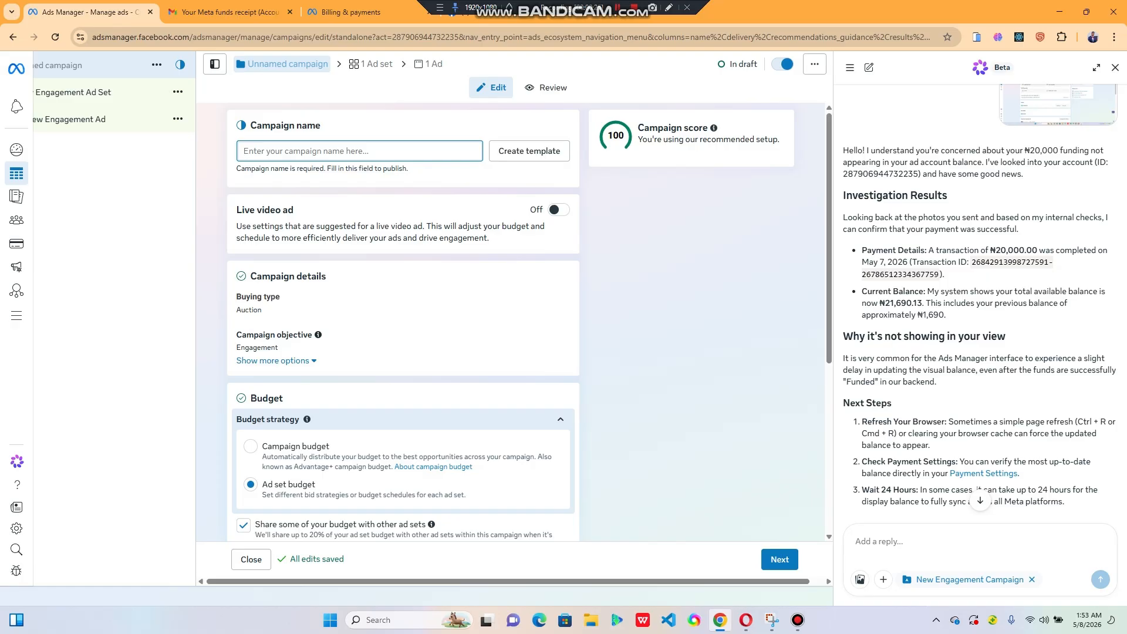
Step: Name the campaign YT ADS 08/05/2025 and switch it to a campaign budget of ₦1,829 daily
text(YT ADS 08/05/2025)
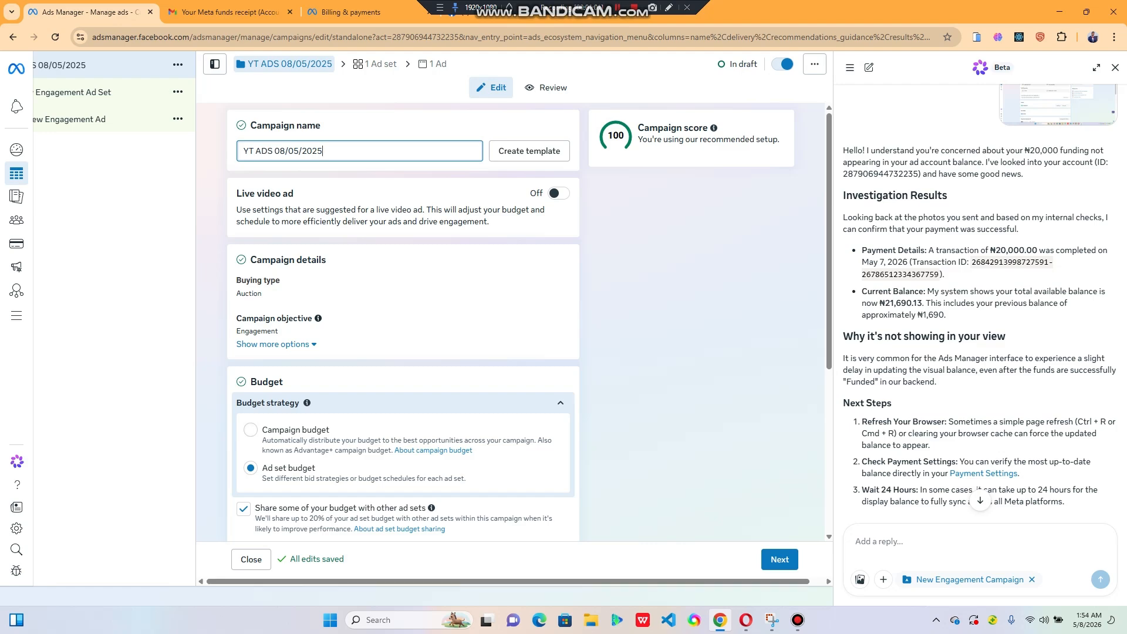
click(251, 429)
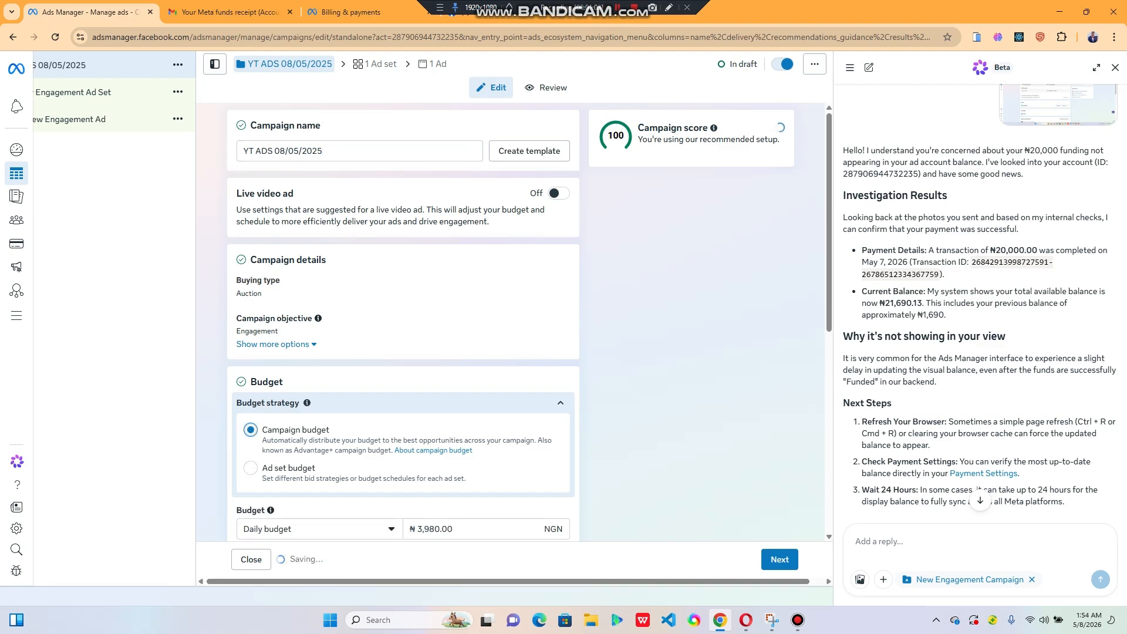
scroll(404, 323, down, 3)
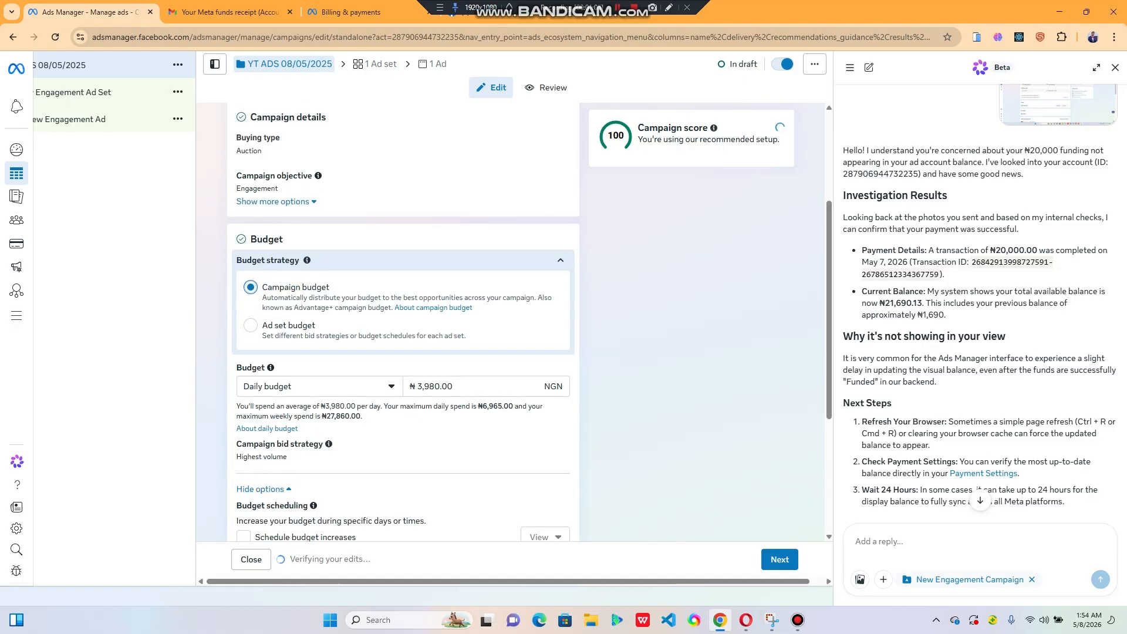
click(452, 353)
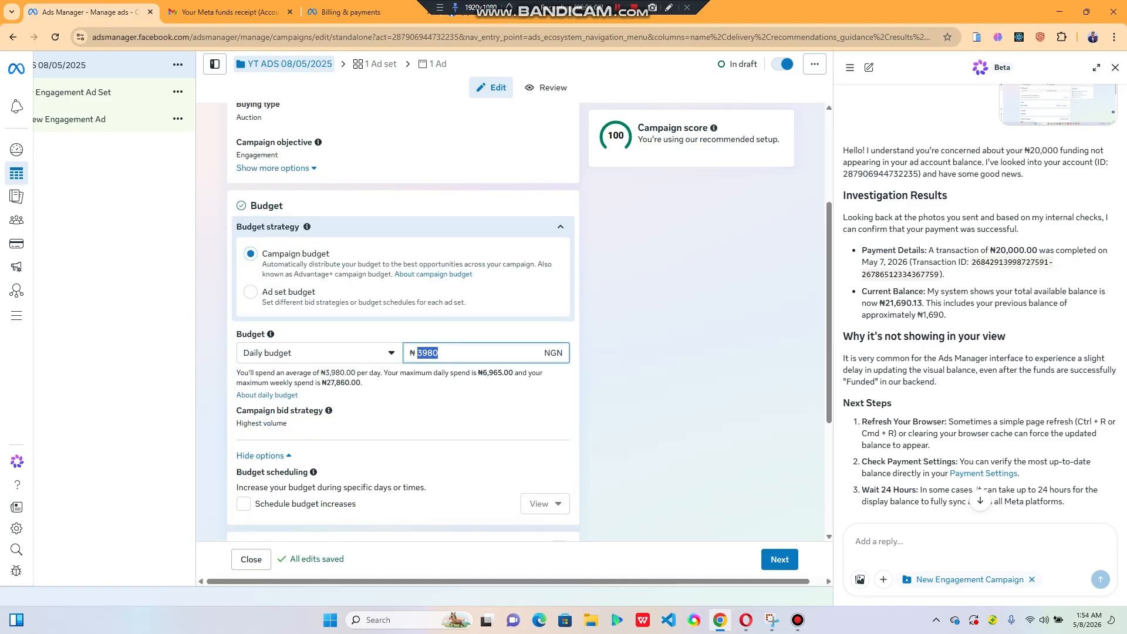
text(1)
text(829)
click(433, 392)
scroll(434, 392, up, 3)
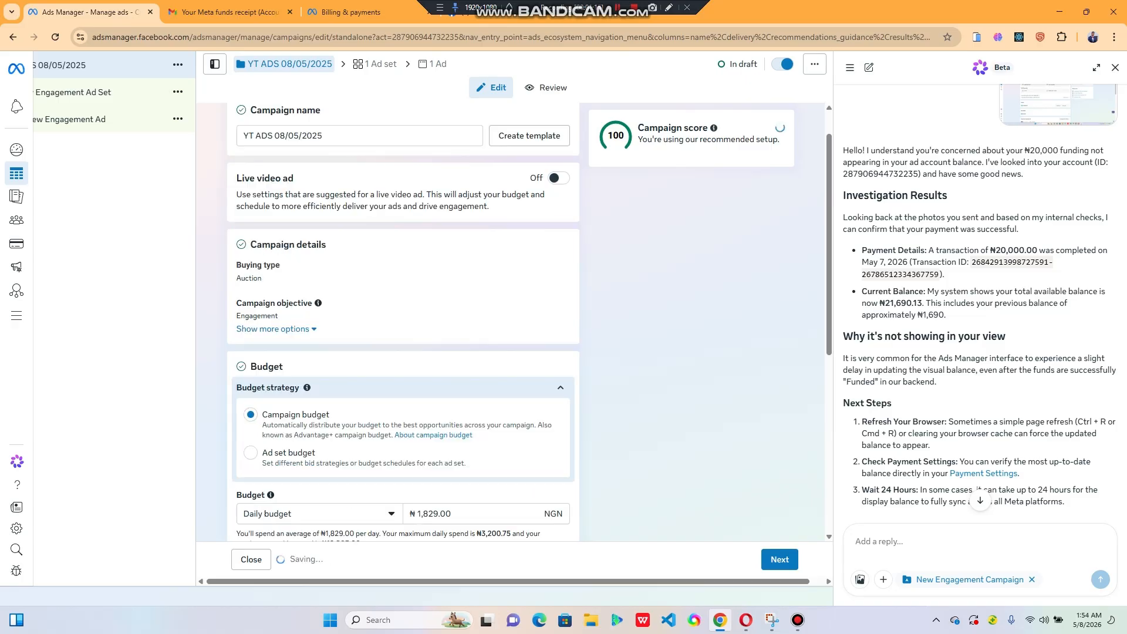
Step: Check the remaining campaign settings, leaving A/B test and special ad categories unset, and continue to the ad set
scroll(433, 392, down, 1)
scroll(433, 392, down, 5)
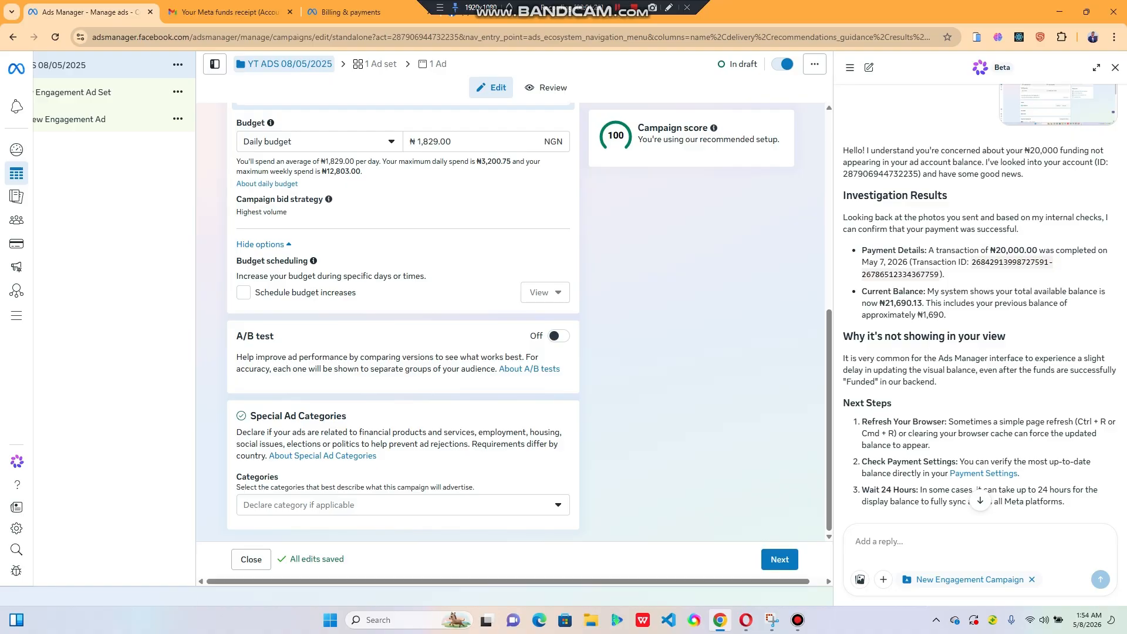
scroll(511, 323, up, 7)
scroll(511, 323, down, 2)
scroll(511, 323, up, 2)
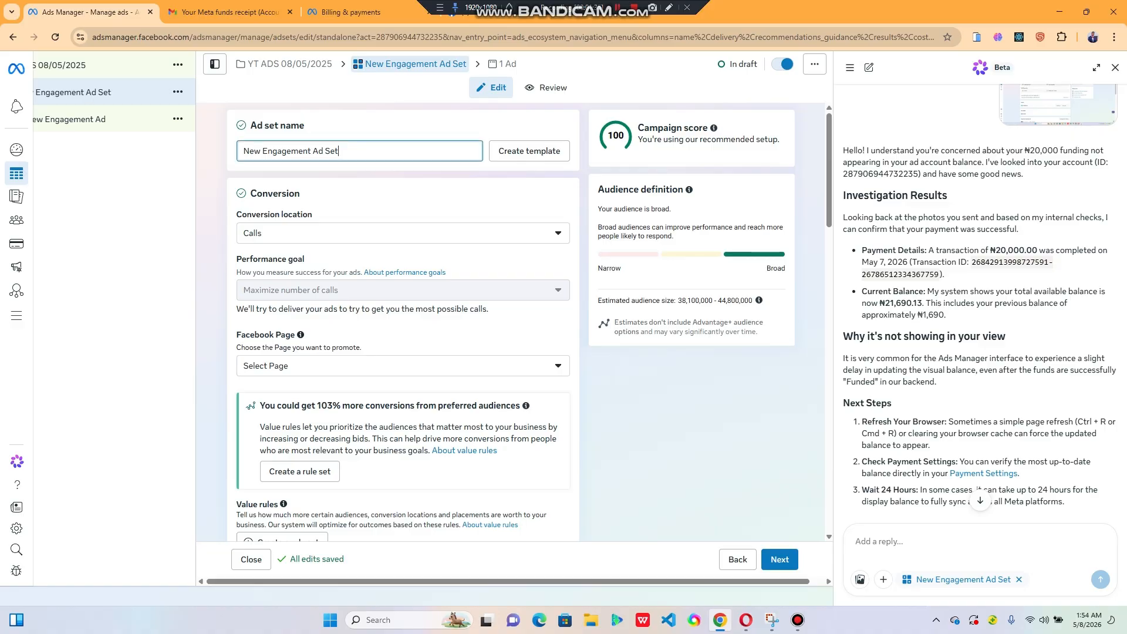
Step: Rename the ad set as YT ADS SET 08/05/2026
double_click(351, 152)
key(ctrl+a)
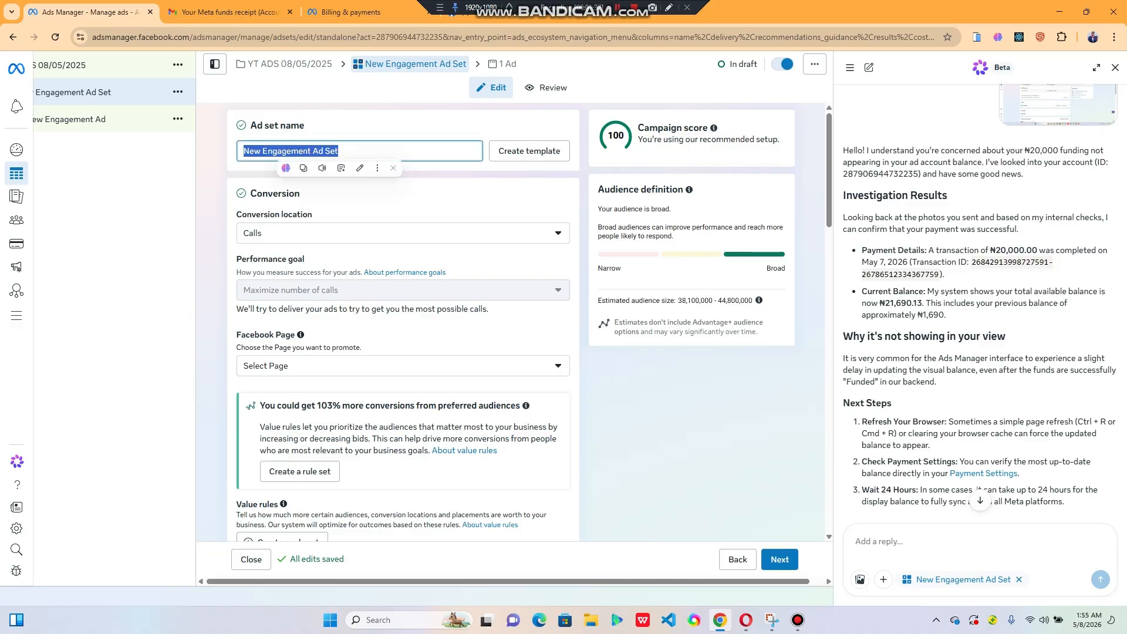
text(YT)
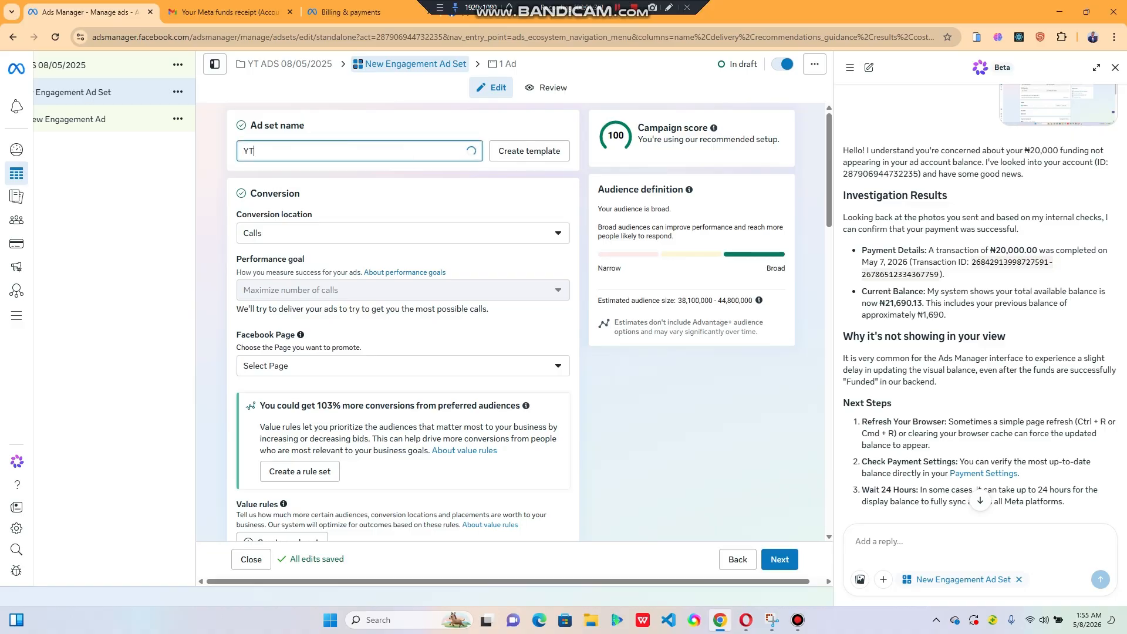
text( ADS SET)
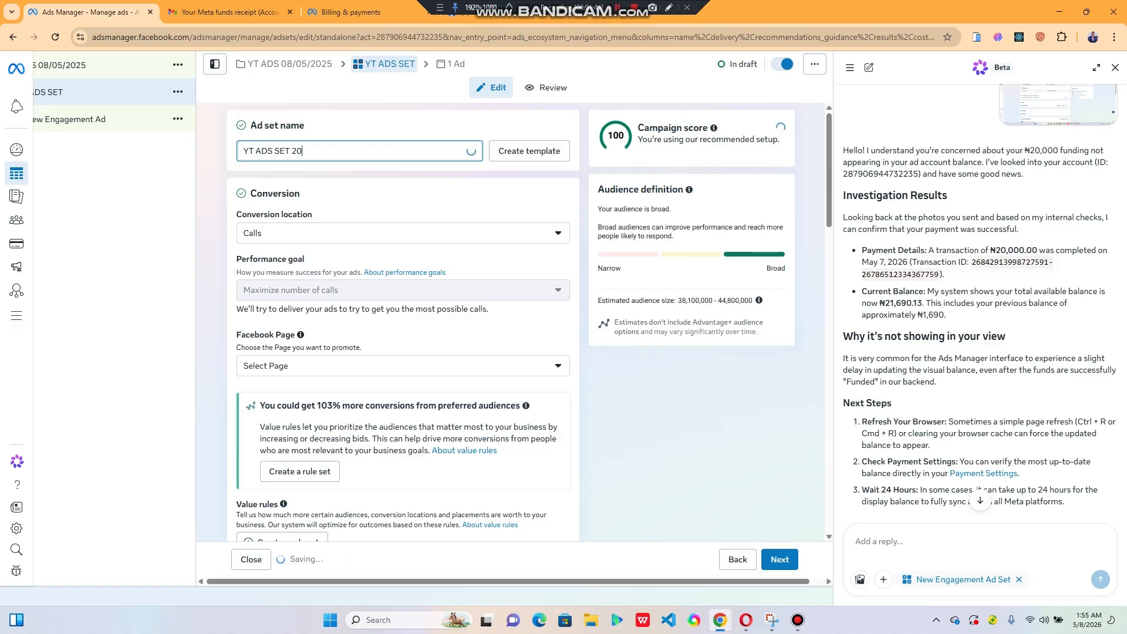
text( 20)
key(BackSpace)
key(BackSpace)
text(08/05)
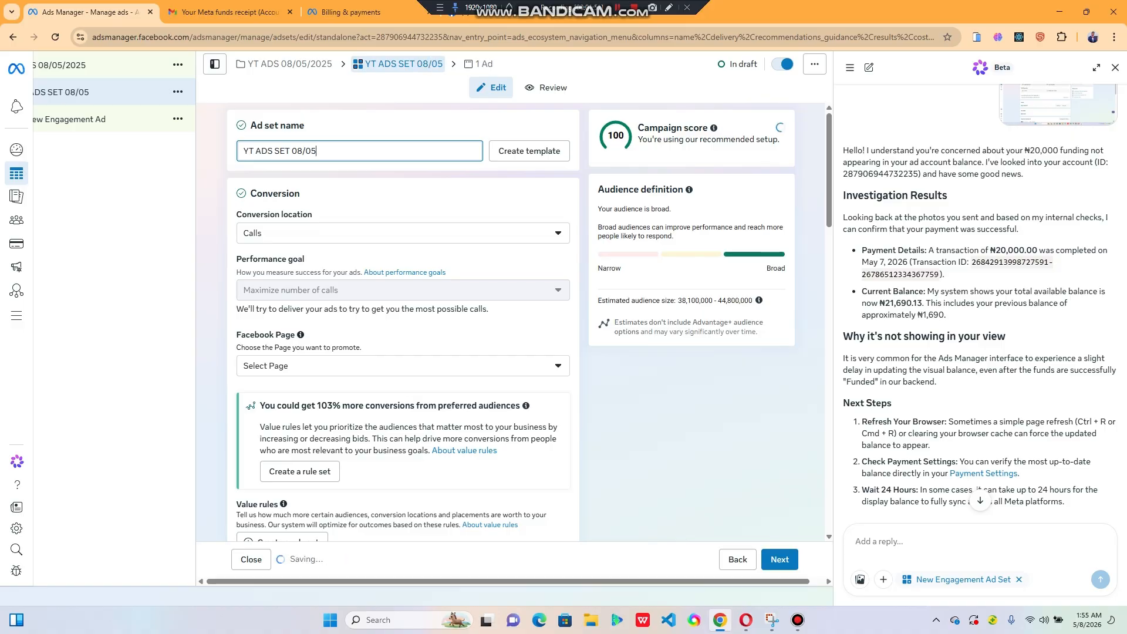
text(/2026)
Step: Set the conversion location to Message destinations and check the available Facebook Pages, keeping Milli Tech Hub Web Solutions Limited
click(402, 233)
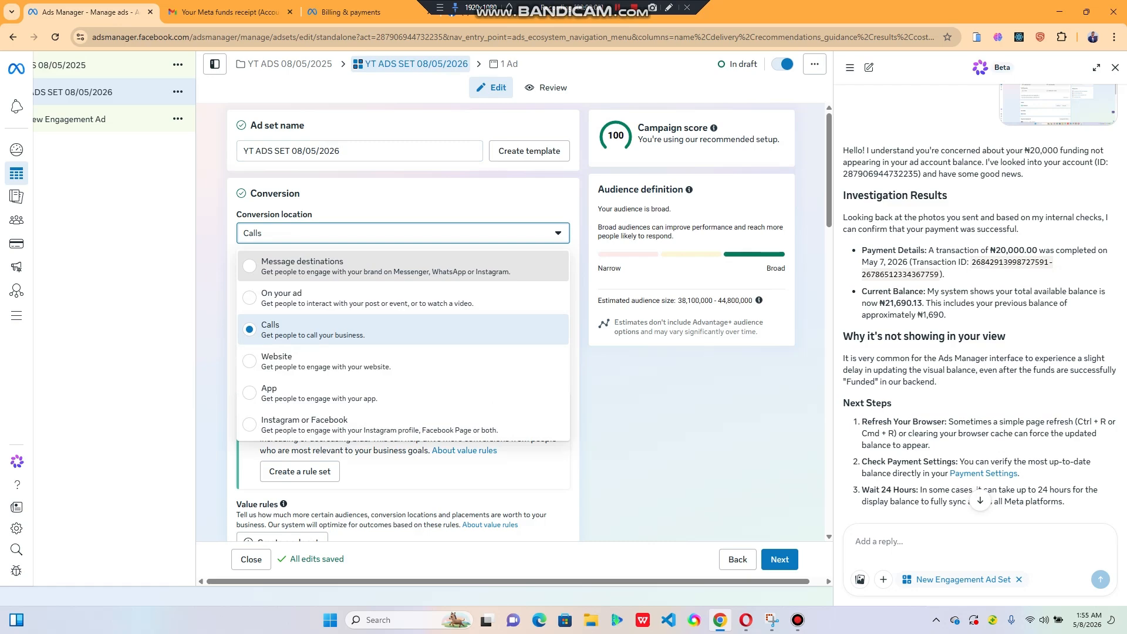
click(353, 266)
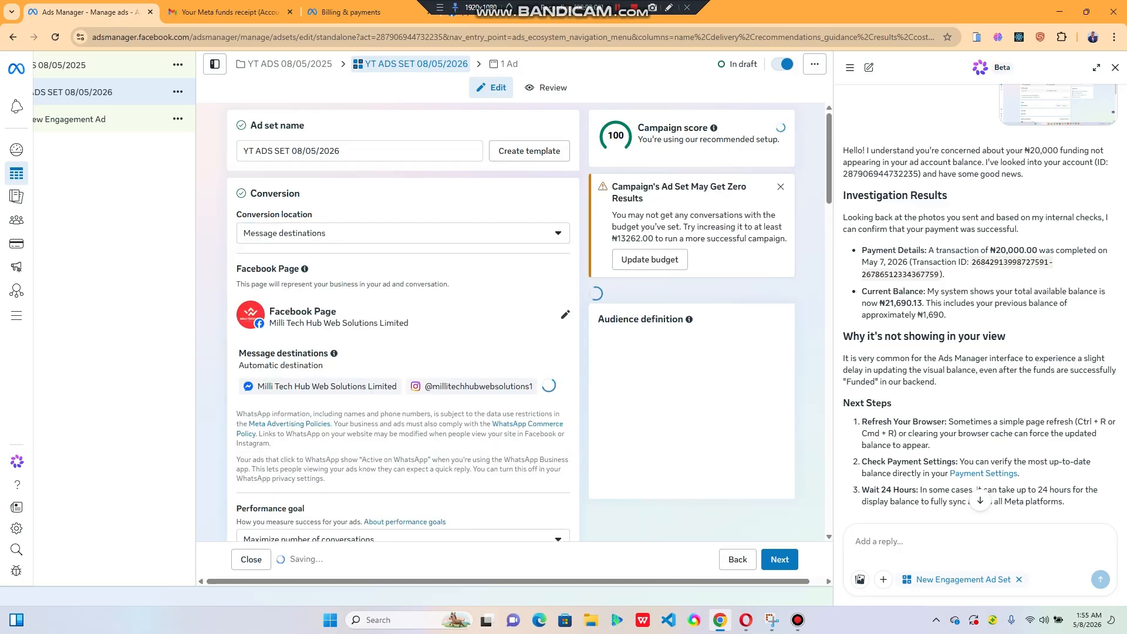
click(404, 315)
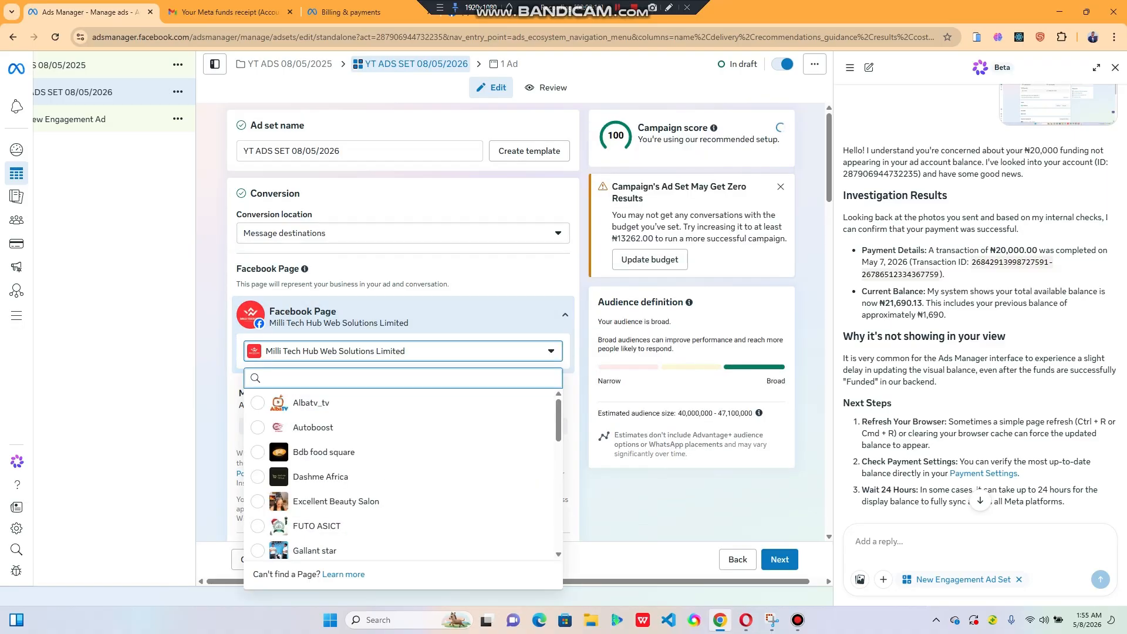
click(458, 276)
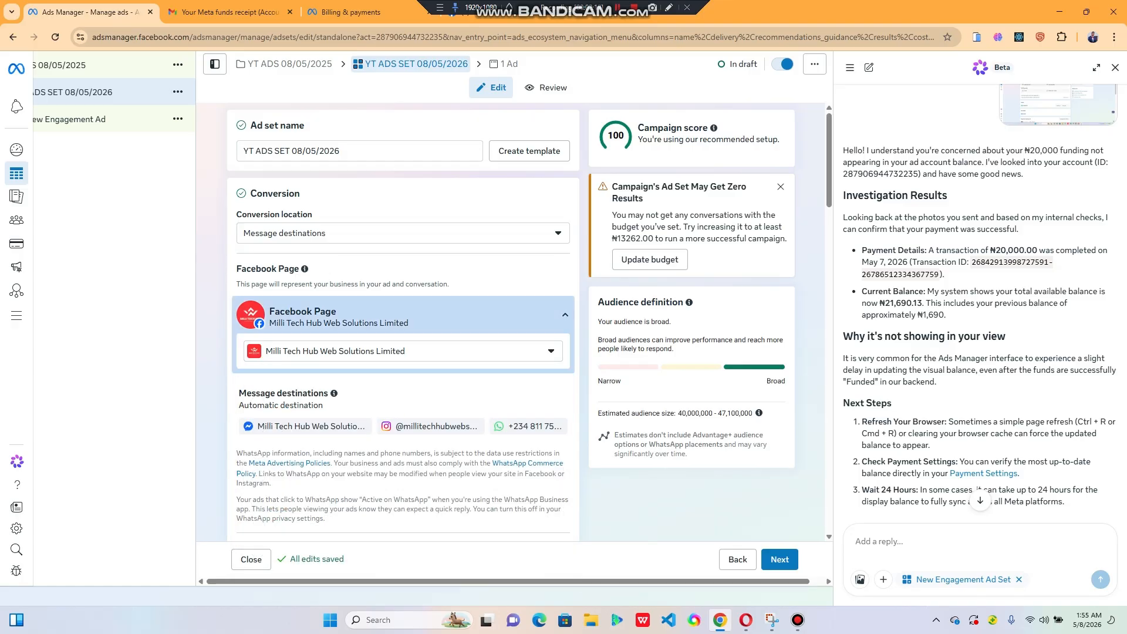
click(403, 351)
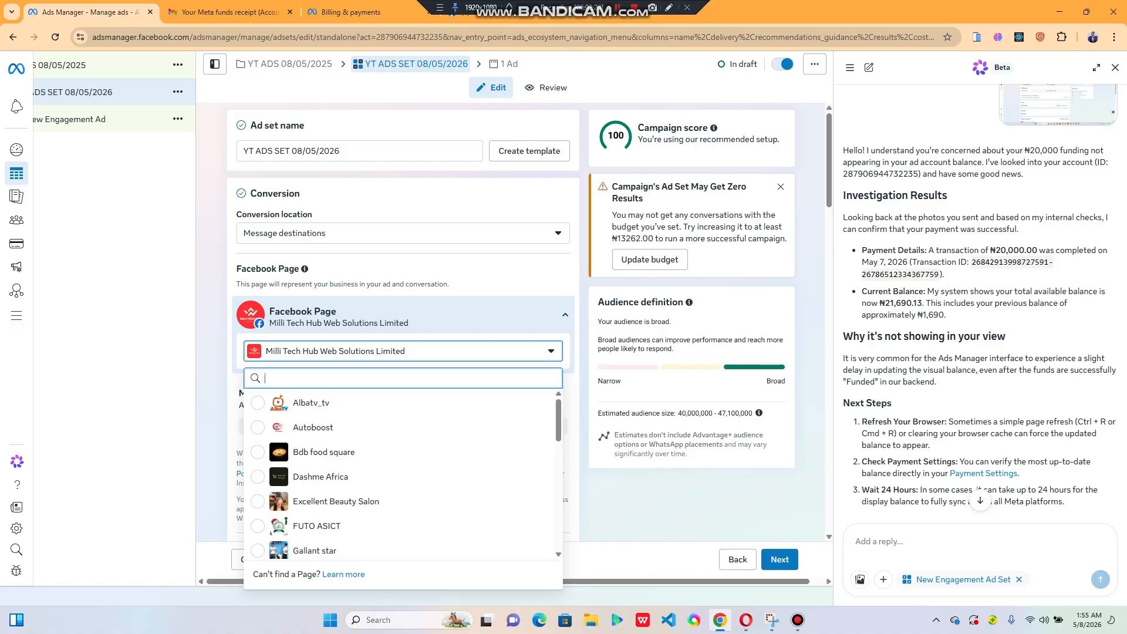
key(Escape)
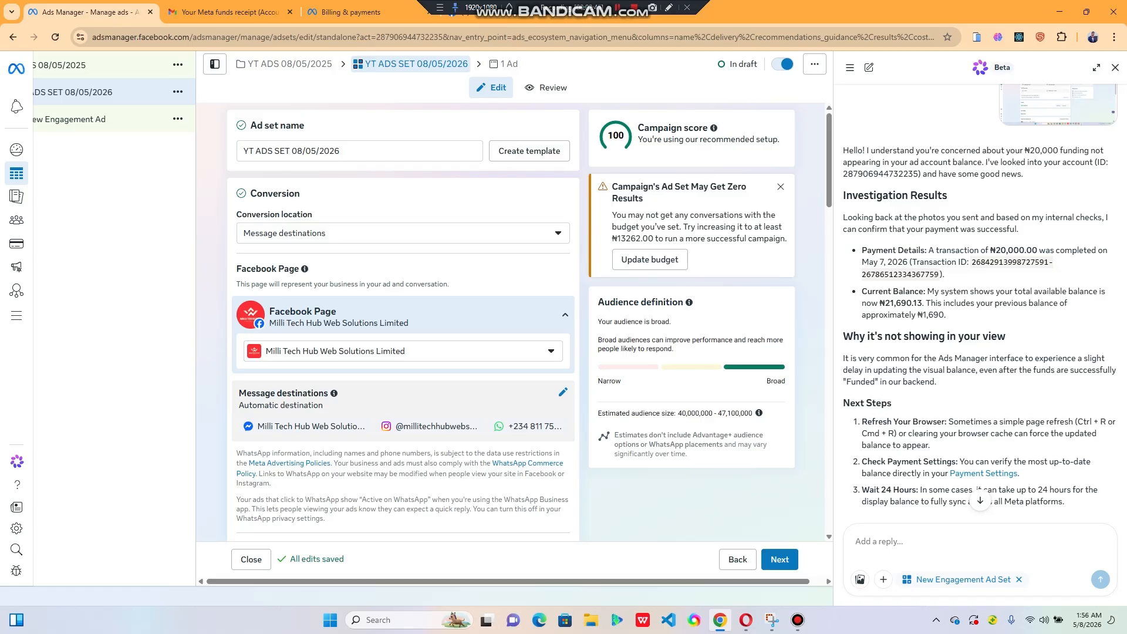
Step: Switch the message destinations to manual and deselect Messenger and Instagram so only WhatsApp is used
click(562, 392)
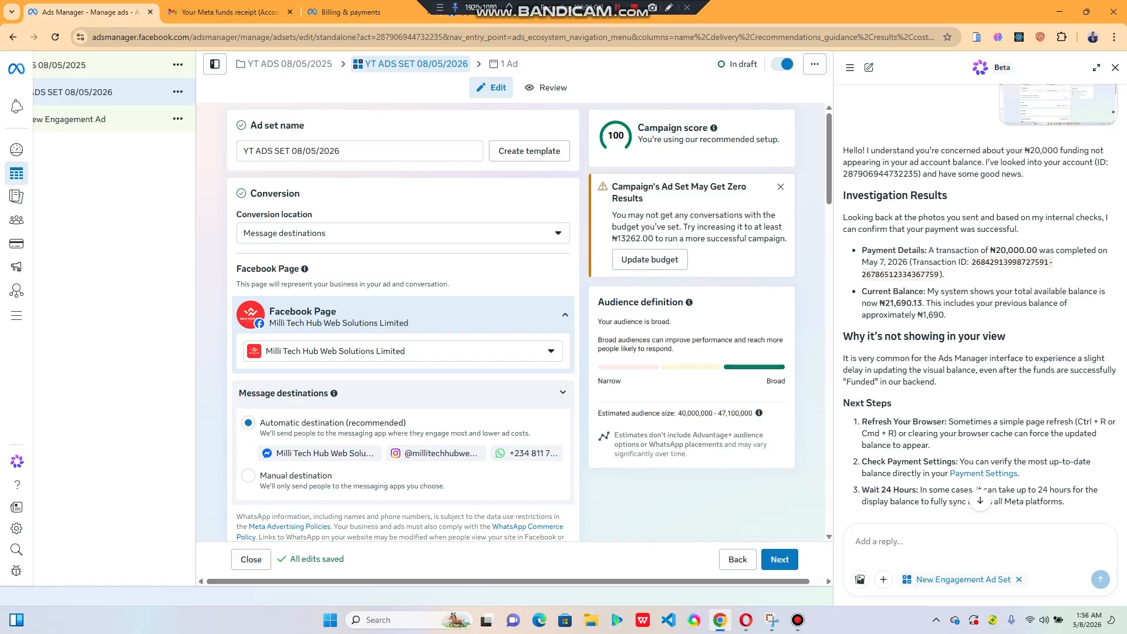
click(248, 476)
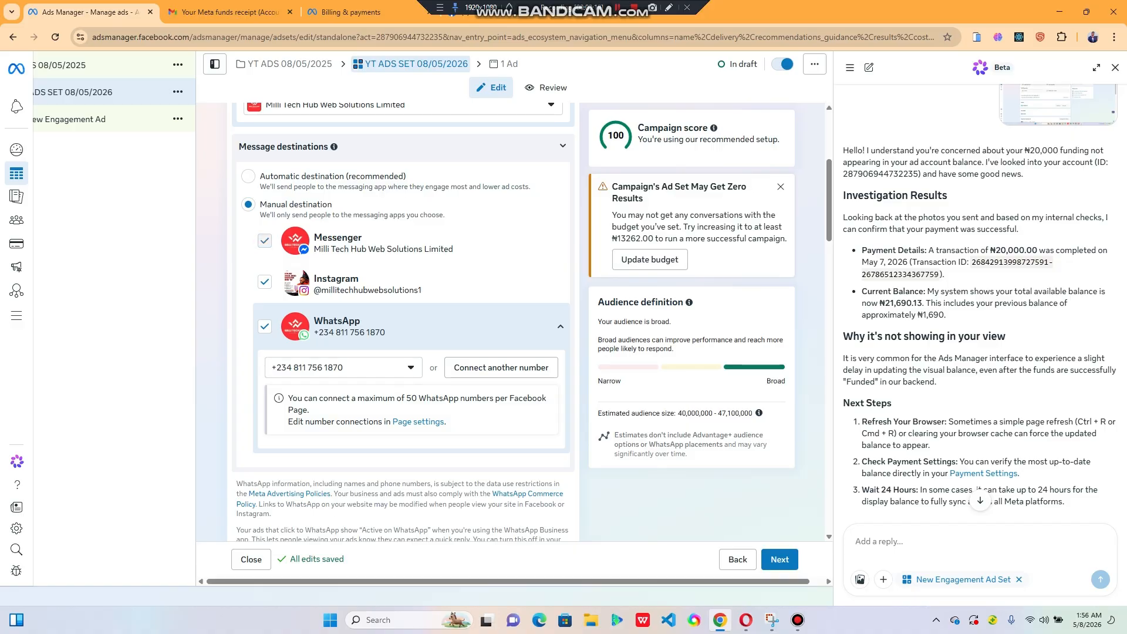
click(264, 241)
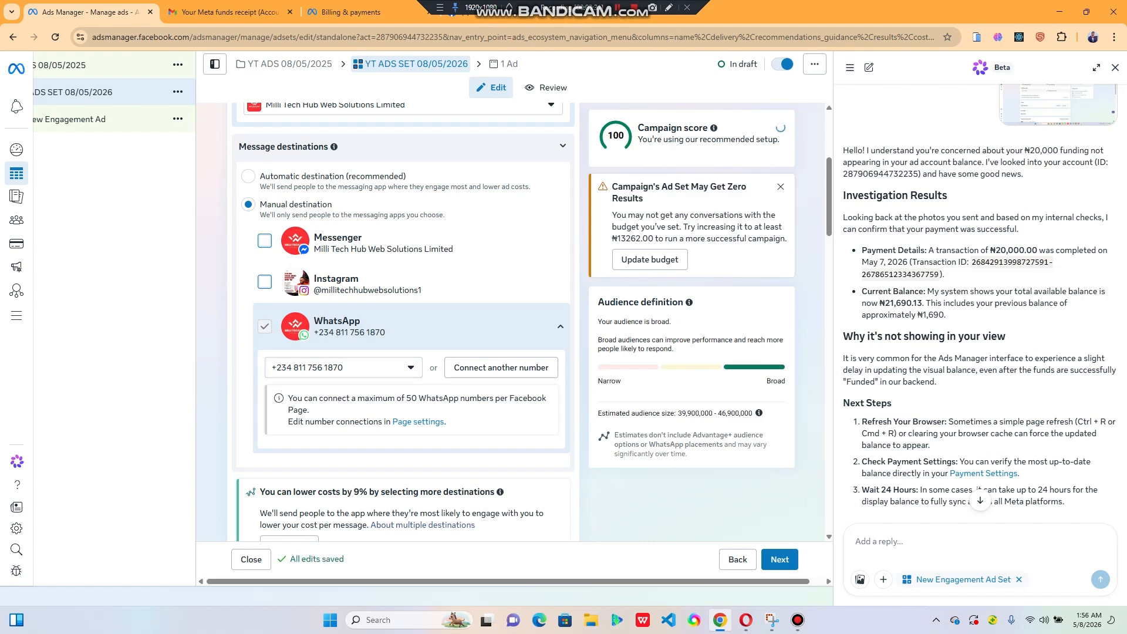
Step: Look through the connected WhatsApp numbers and keep the first listed number selected
click(343, 367)
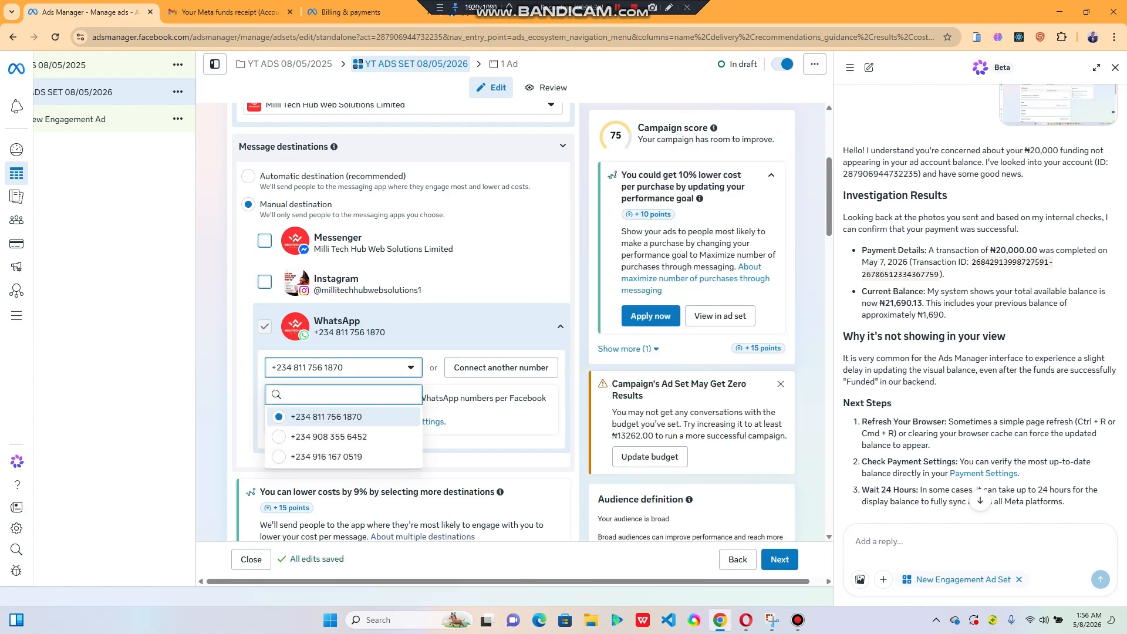
key(Down)
key(Down)
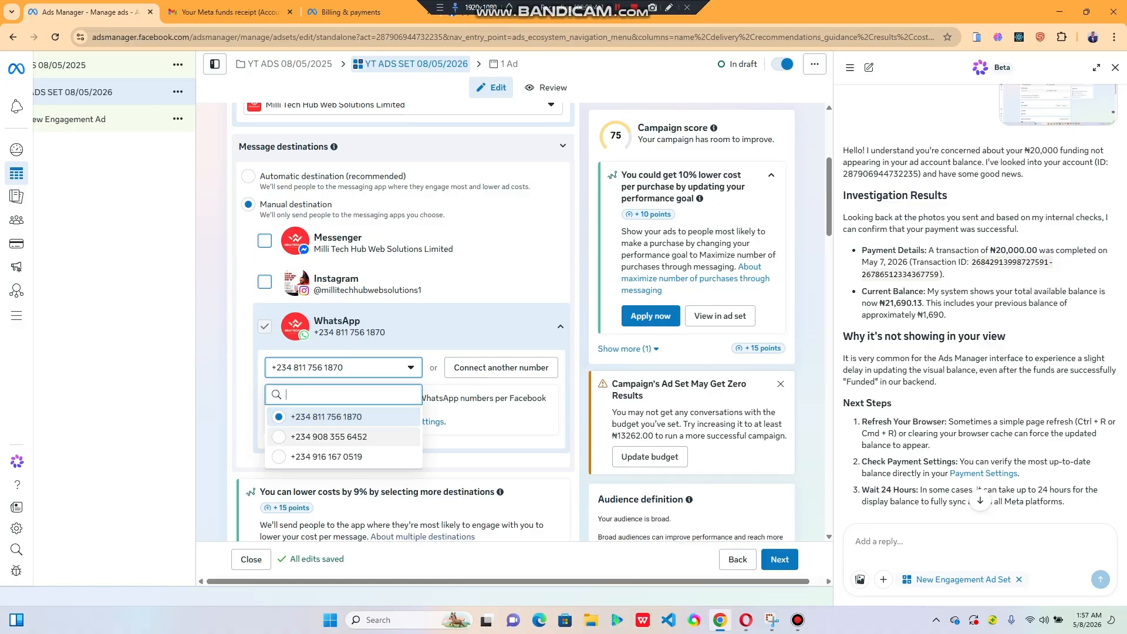
click(343, 416)
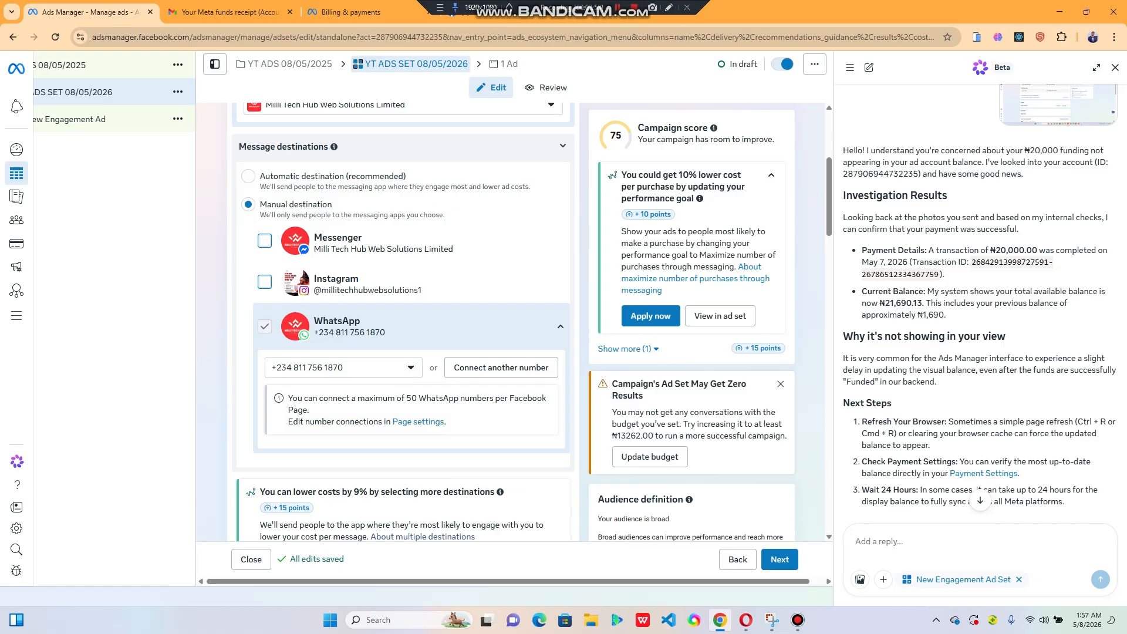
Step: Enable an end date in the ad set's schedule and set it to May 11, 2026
scroll(403, 322, down, 3)
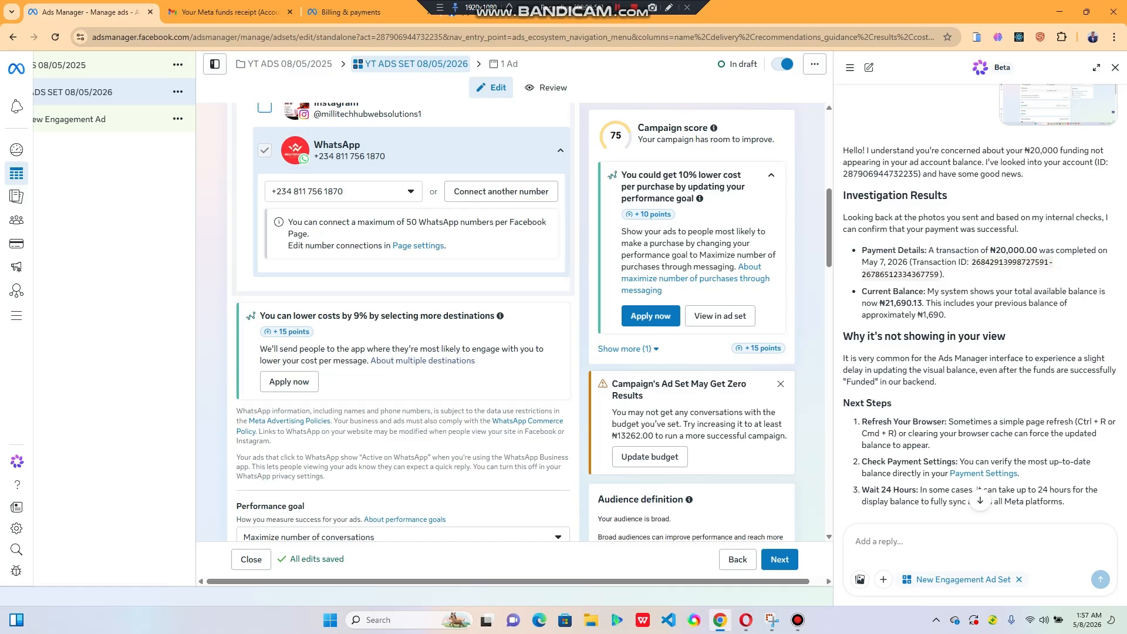
scroll(402, 321, down, 1)
scroll(403, 321, down, 6)
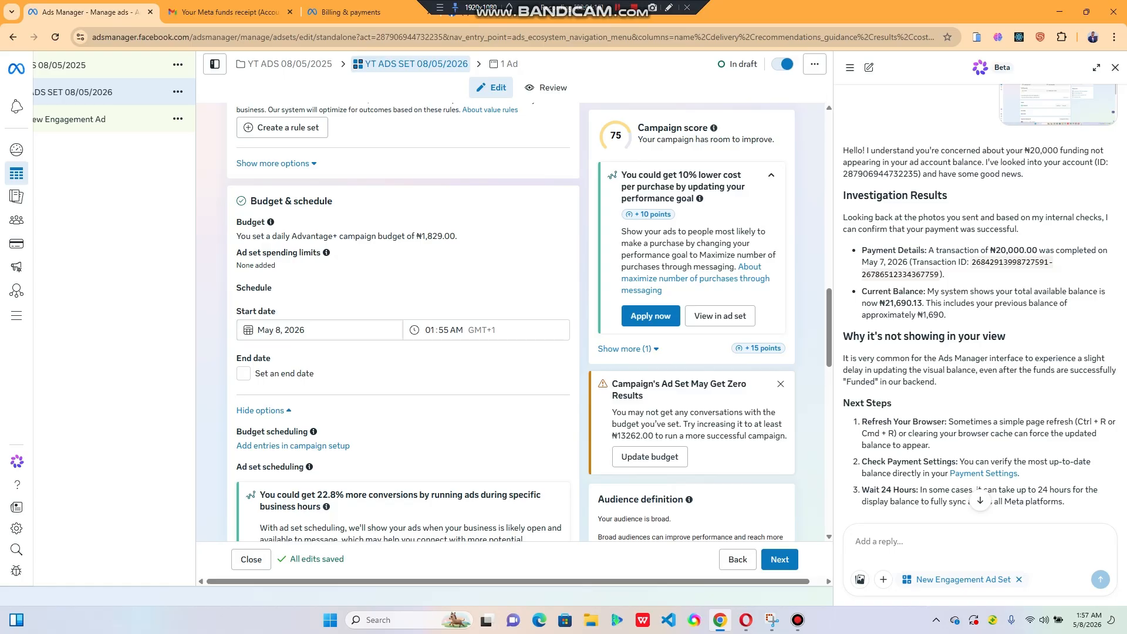
click(244, 374)
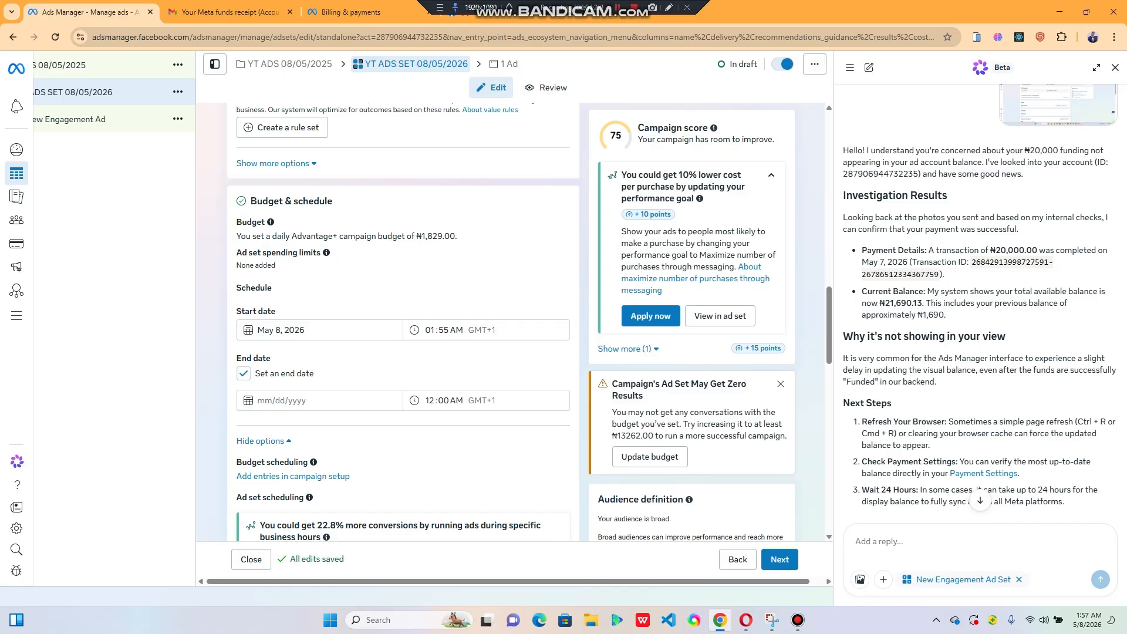
click(244, 374)
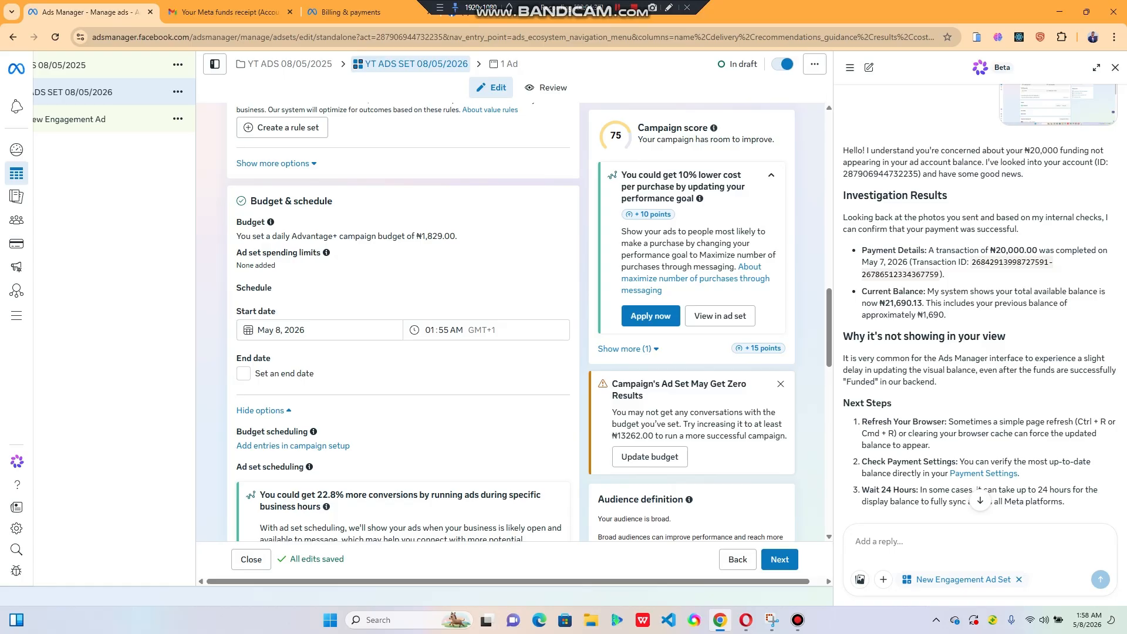
click(244, 374)
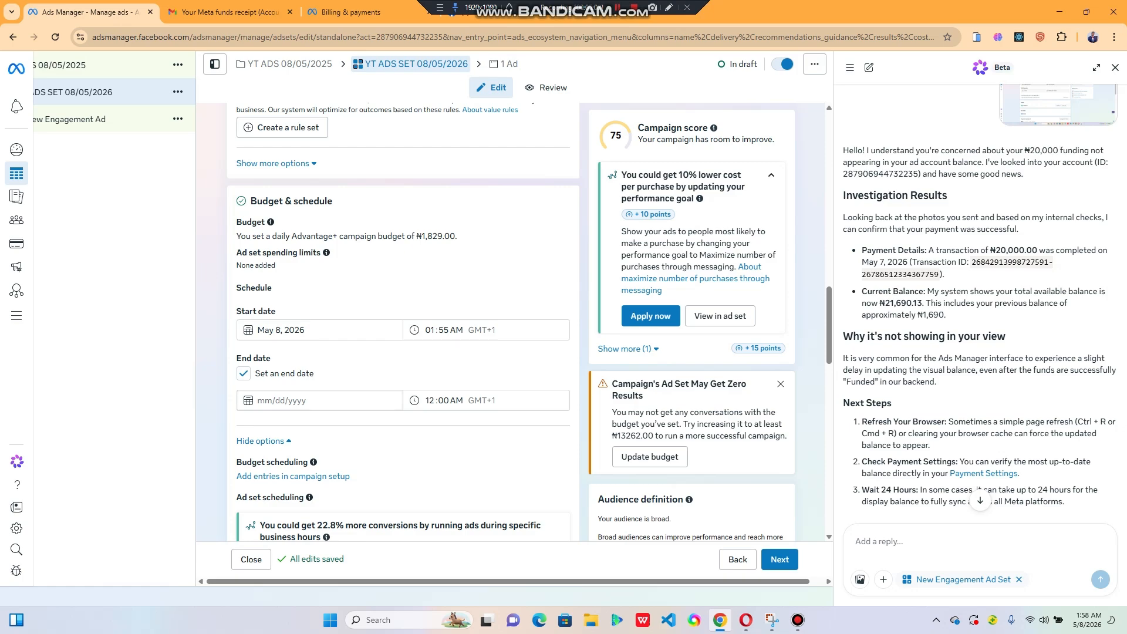
click(320, 400)
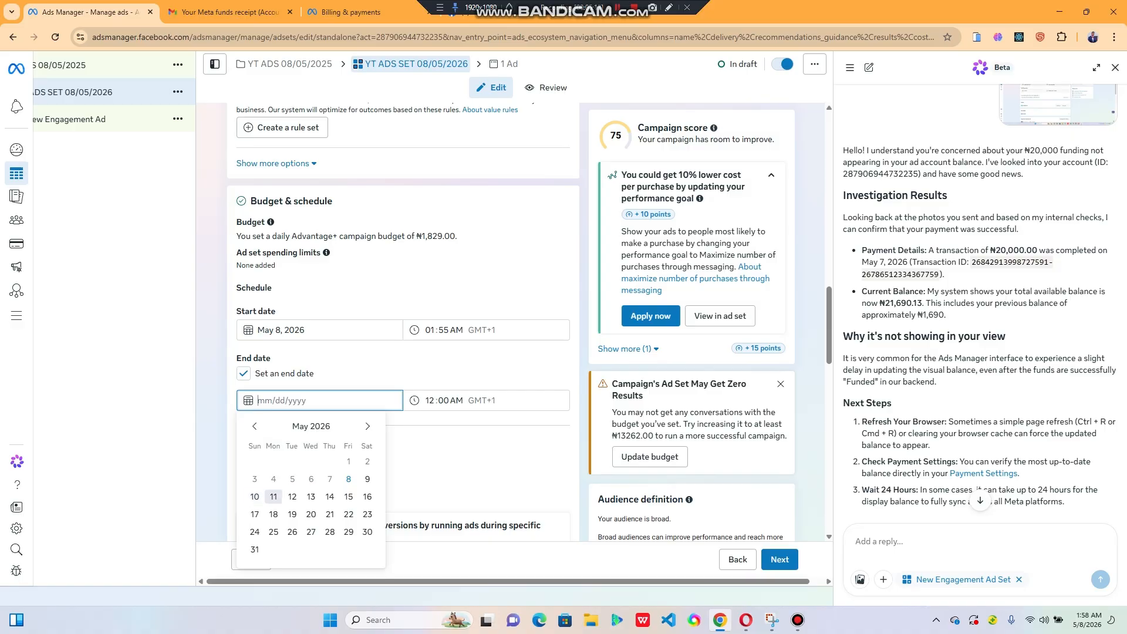
click(273, 497)
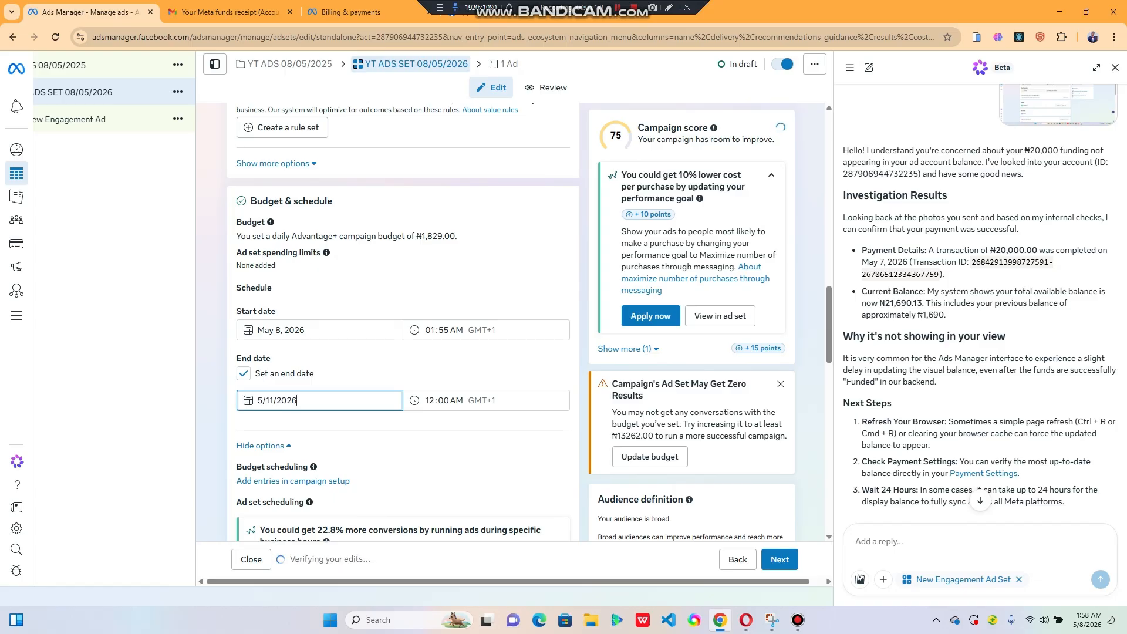
Step: Set the end time of the ad set's schedule to 11:59 PM
key(Tab)
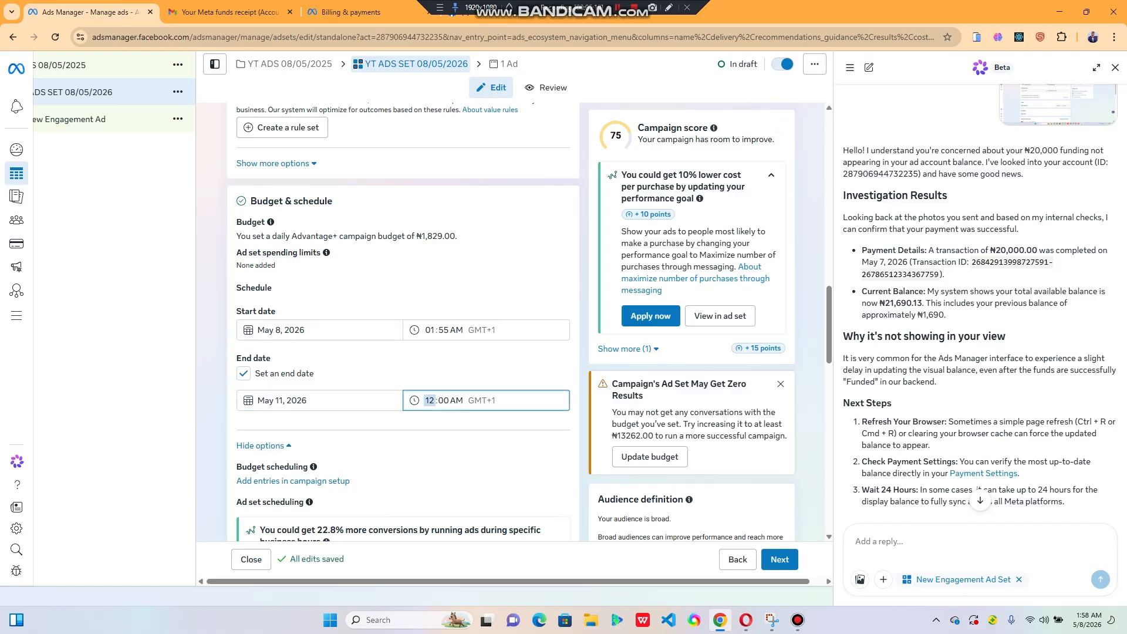
text(11)
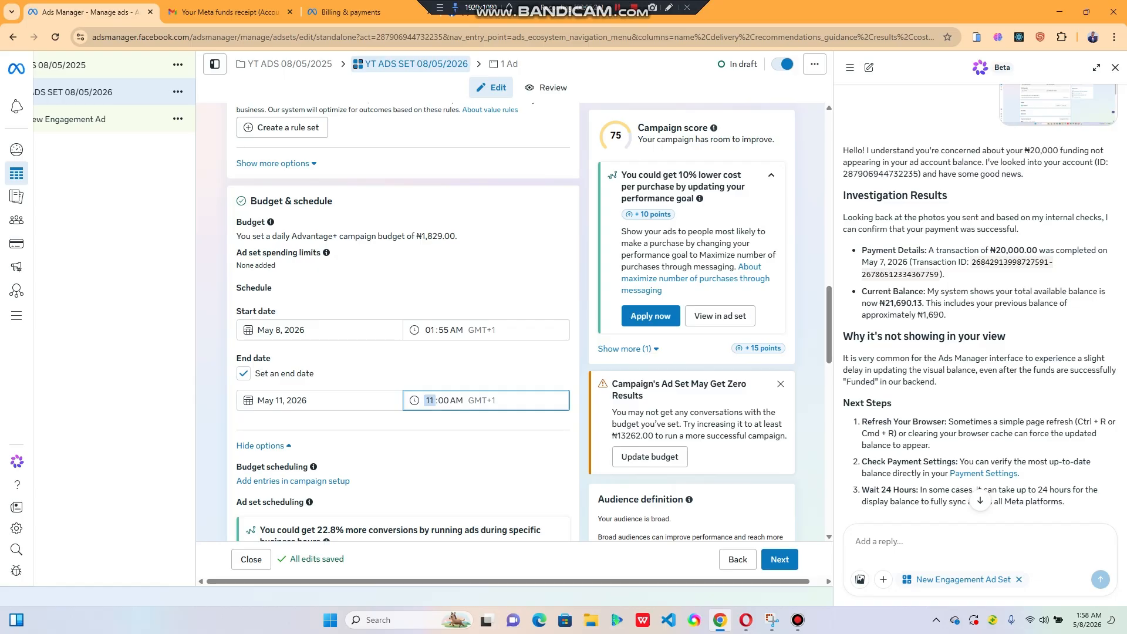
key(Tab)
text(59)
key(Tab)
key(p)
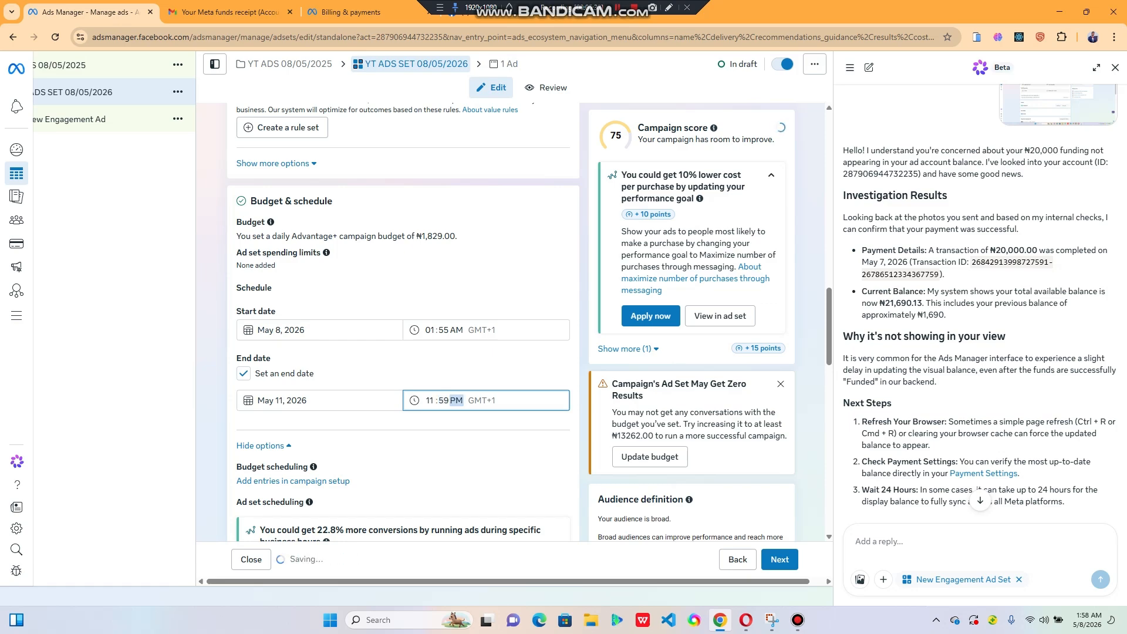
Step: Apply the saved audience Youtube ADS to the ad set and review its targeting details
scroll(404, 323, down, 4)
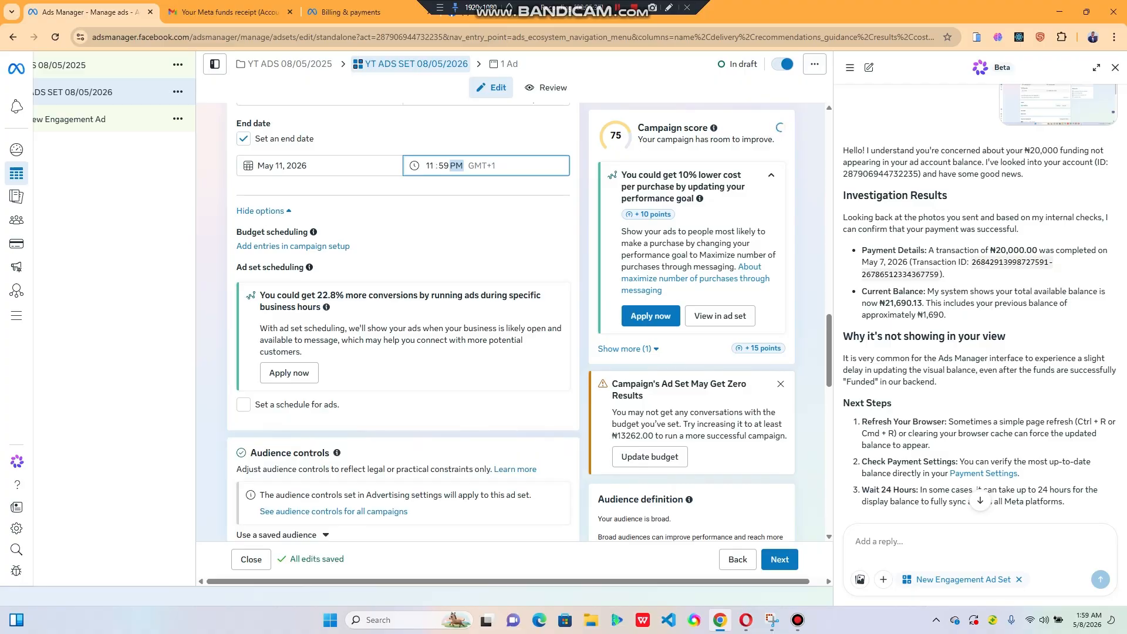
scroll(404, 323, down, 1)
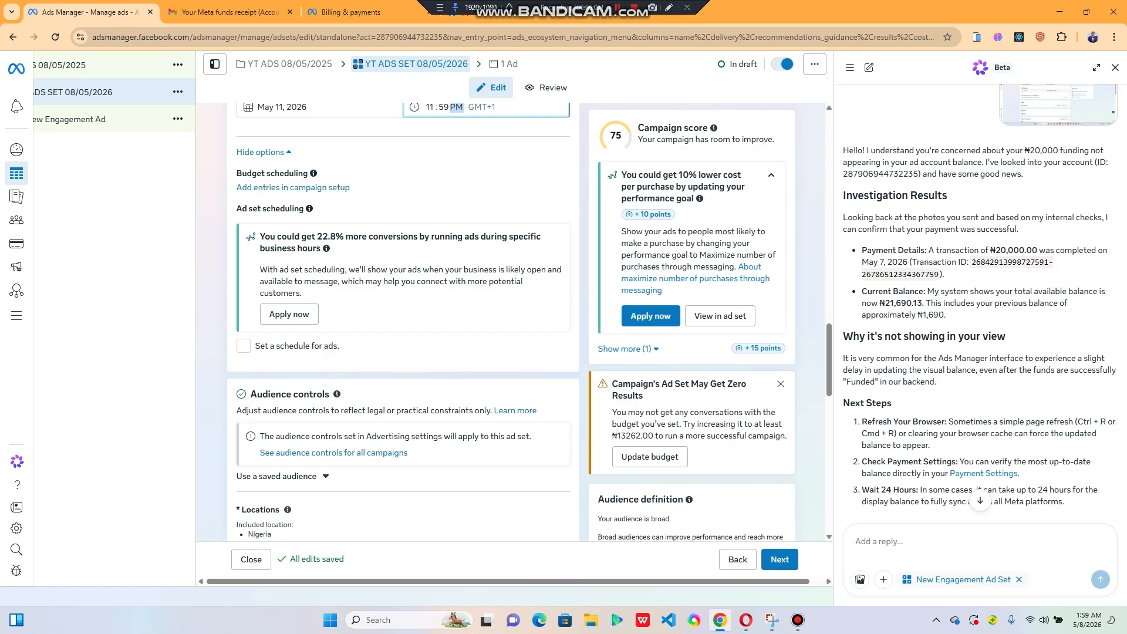
click(324, 476)
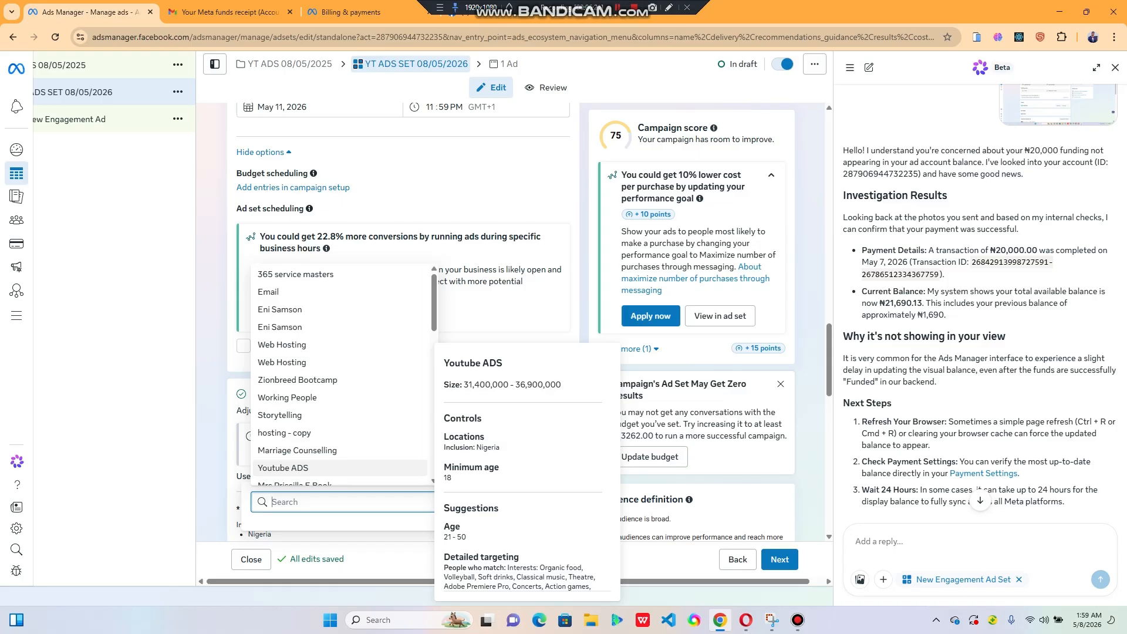
key(Escape)
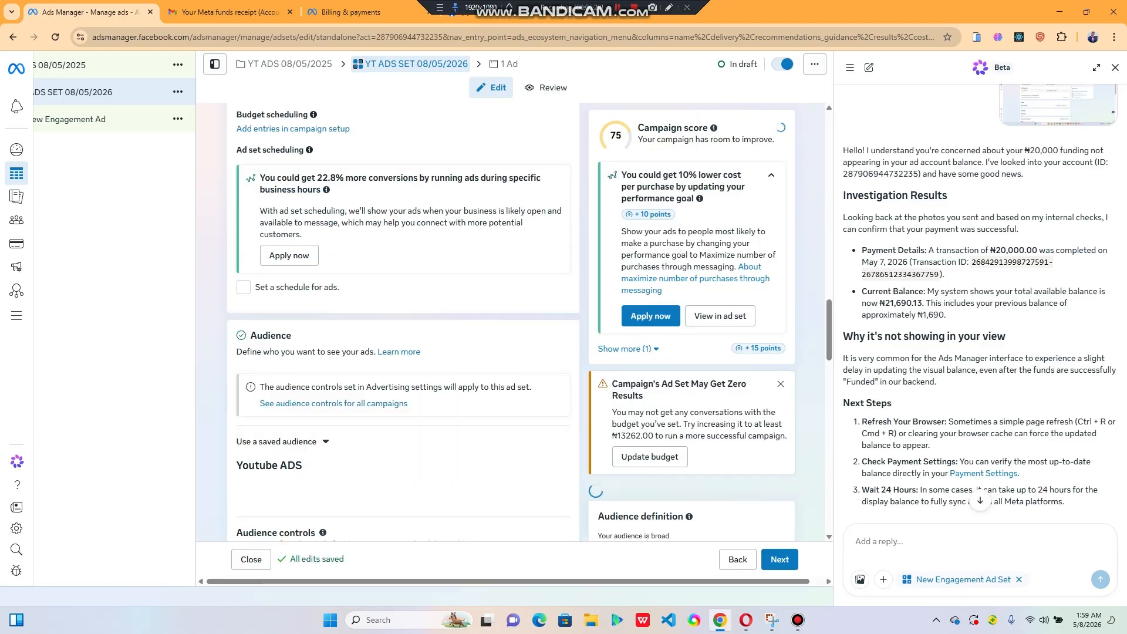
scroll(404, 323, down, 1)
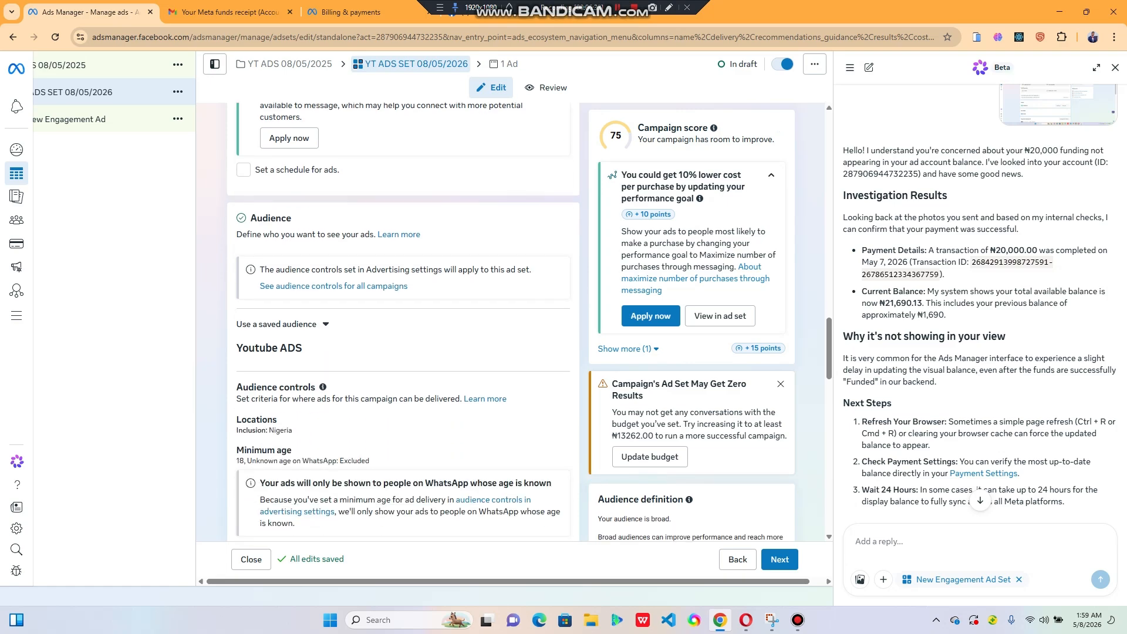
scroll(403, 323, down, 5)
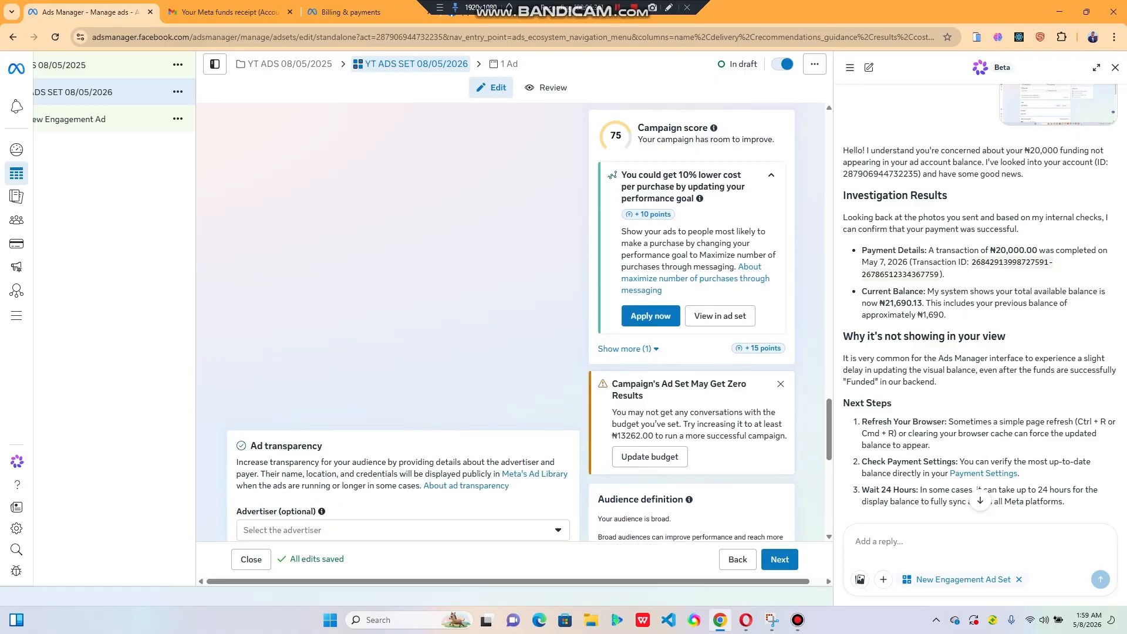
scroll(403, 322, up, 5)
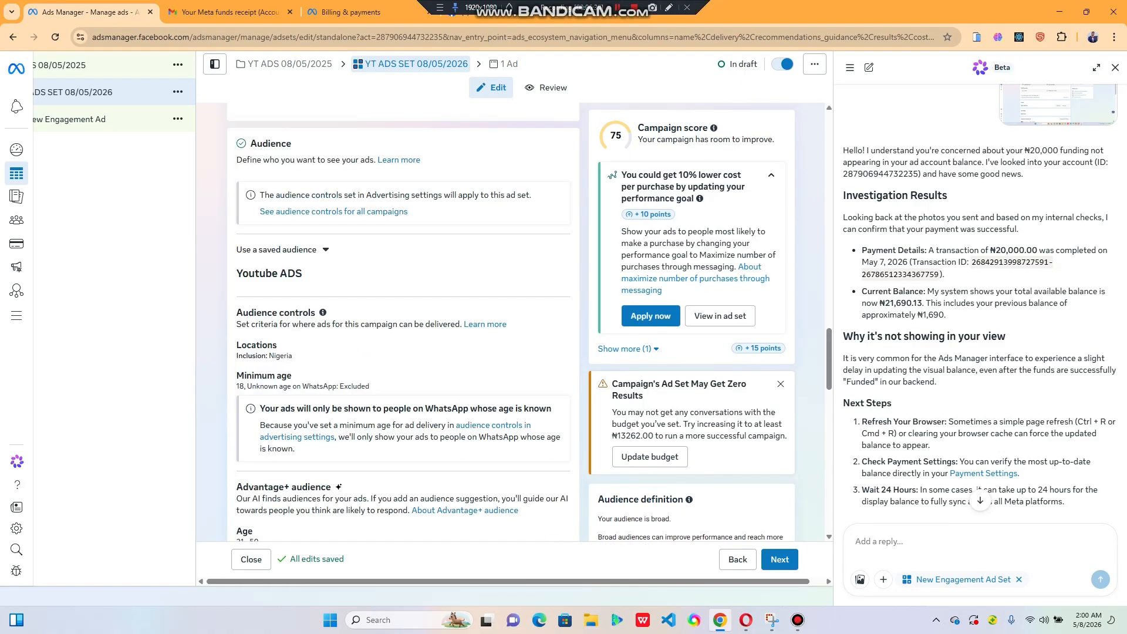
scroll(403, 323, down, 5)
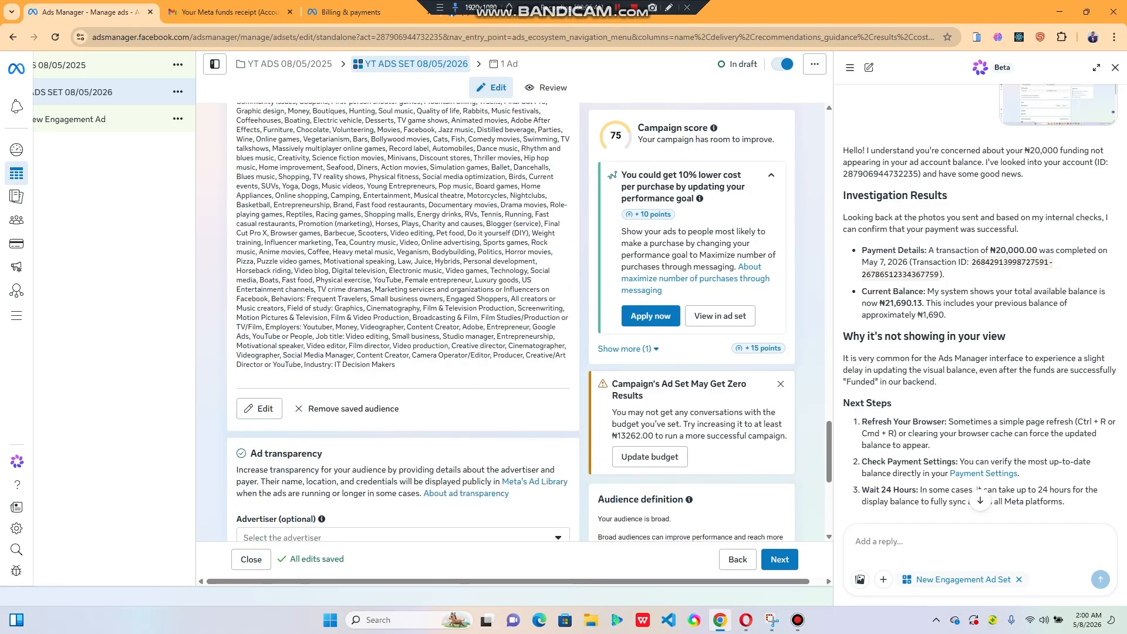
Step: Select the verified advertiser in the ad set's ad transparency section
scroll(404, 323, down, 5)
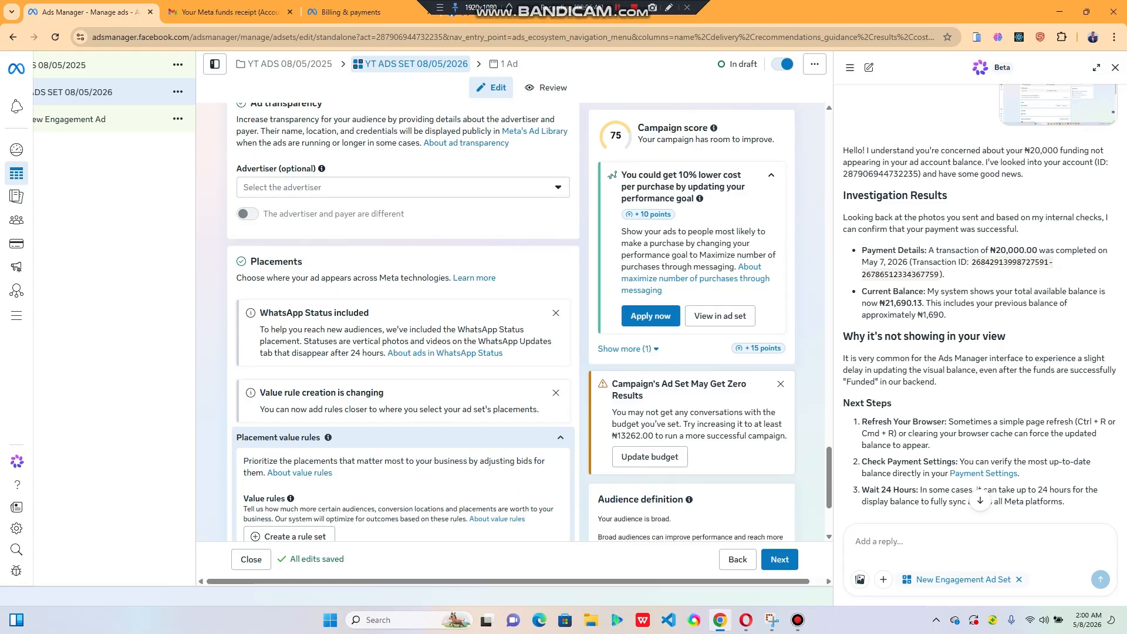
click(399, 186)
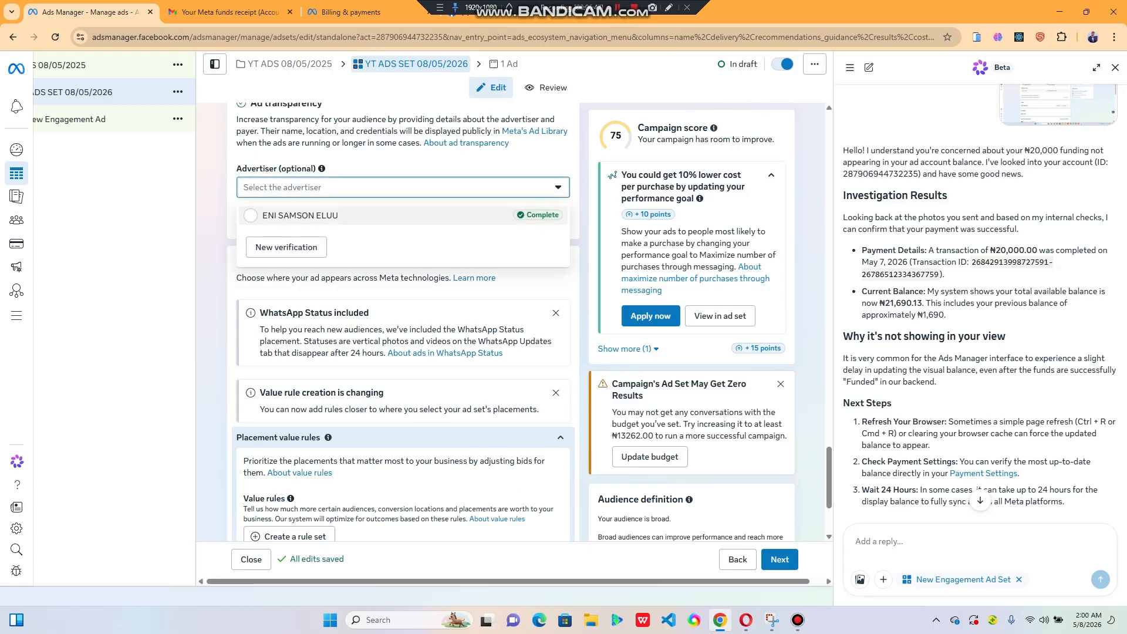
click(352, 215)
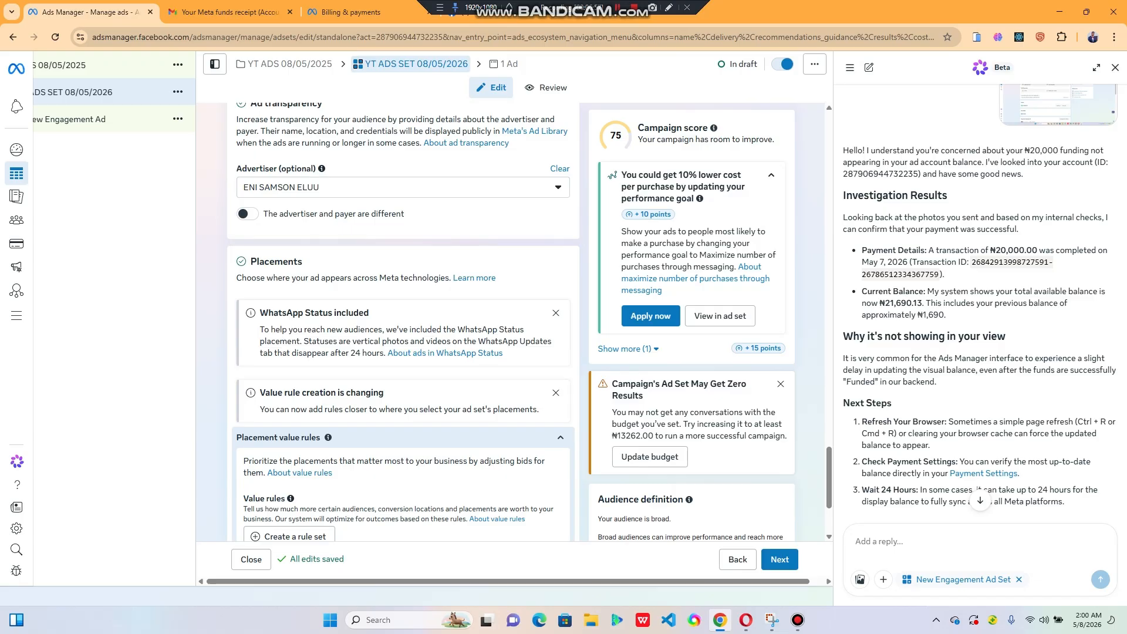
Step: Dismiss the WhatsApp Status and value rule notices in the placements section, keeping the placement value rules expanded
click(556, 313)
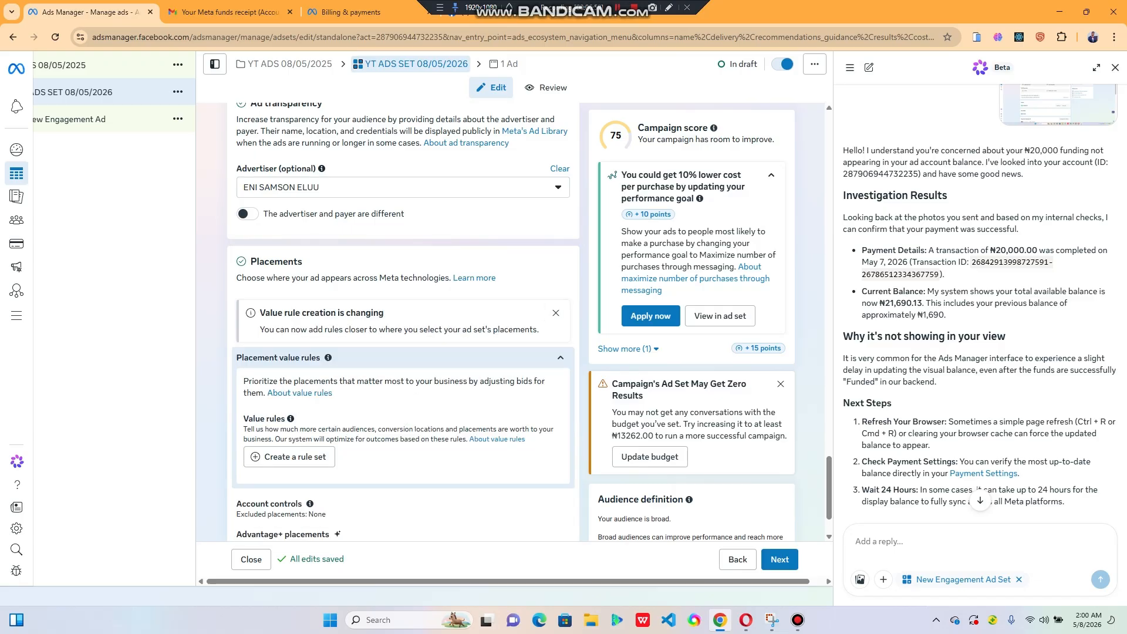
click(555, 313)
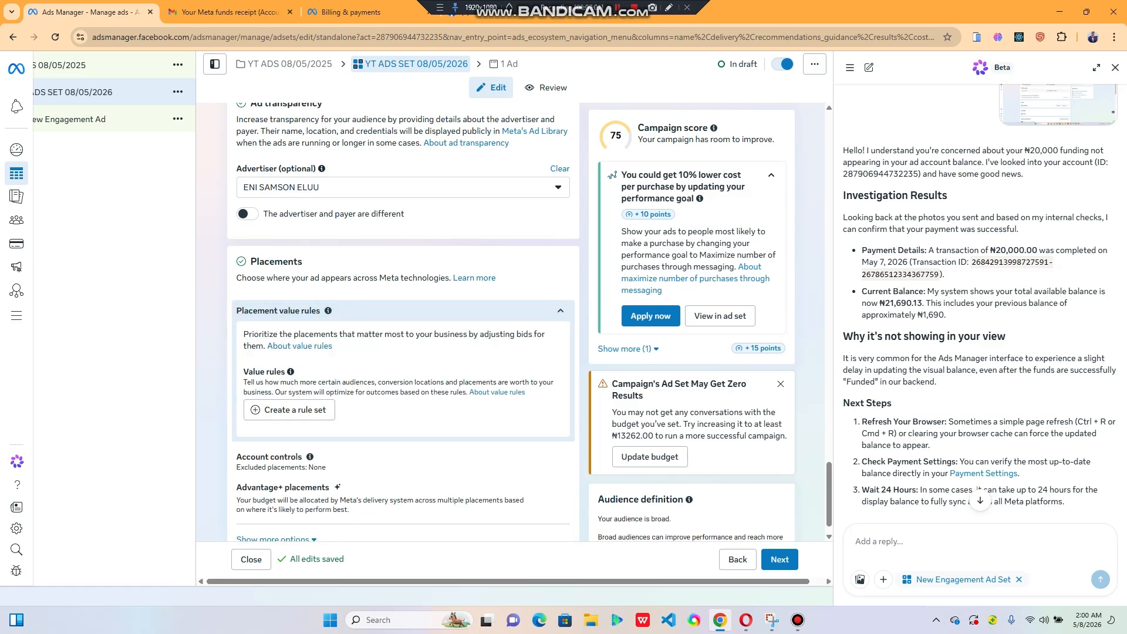
click(560, 311)
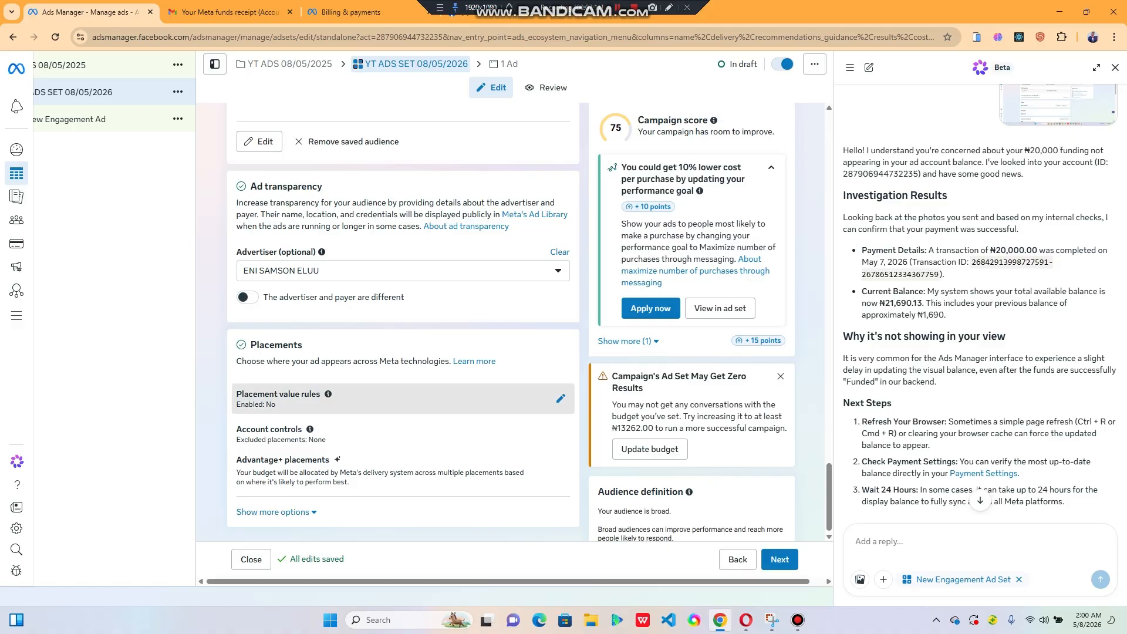
click(561, 399)
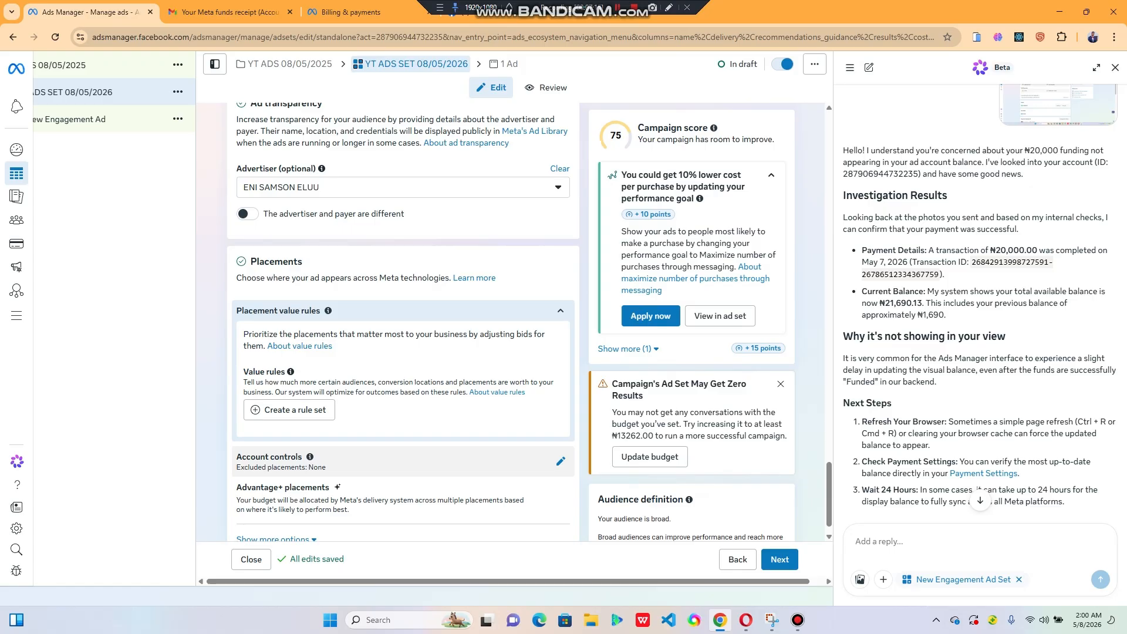
Step: Switch the ad set from Advantage+ placements to manual placements
click(554, 488)
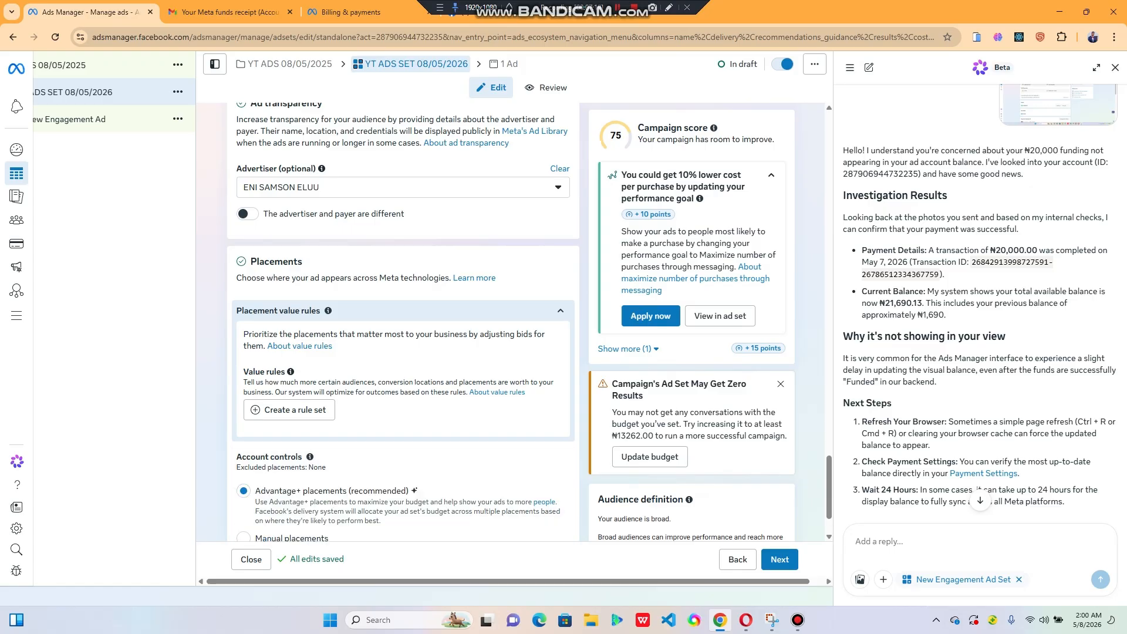
scroll(403, 322, down, 2)
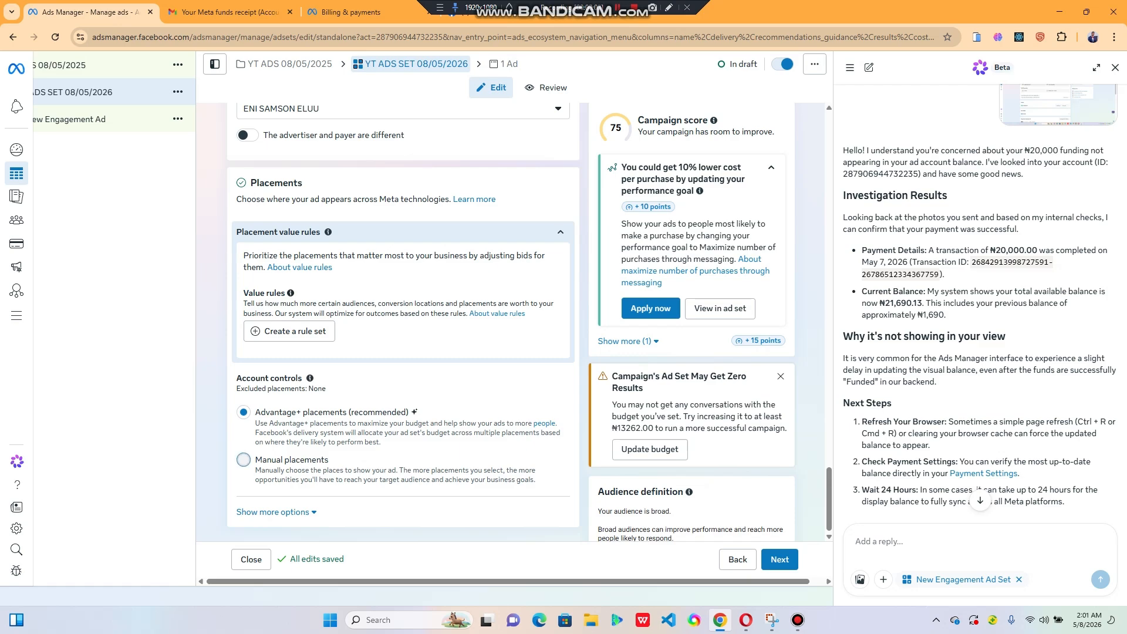
click(243, 460)
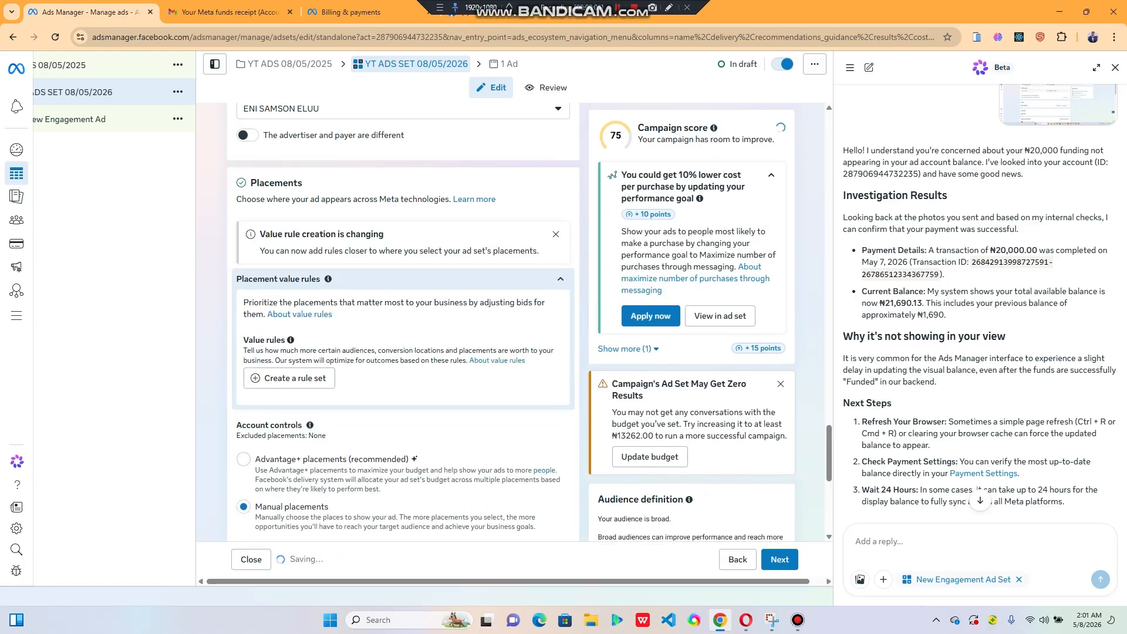
Step: Deselect Audience Network from the manual placement platforms and look over the remaining placement categories
scroll(403, 323, down, 1)
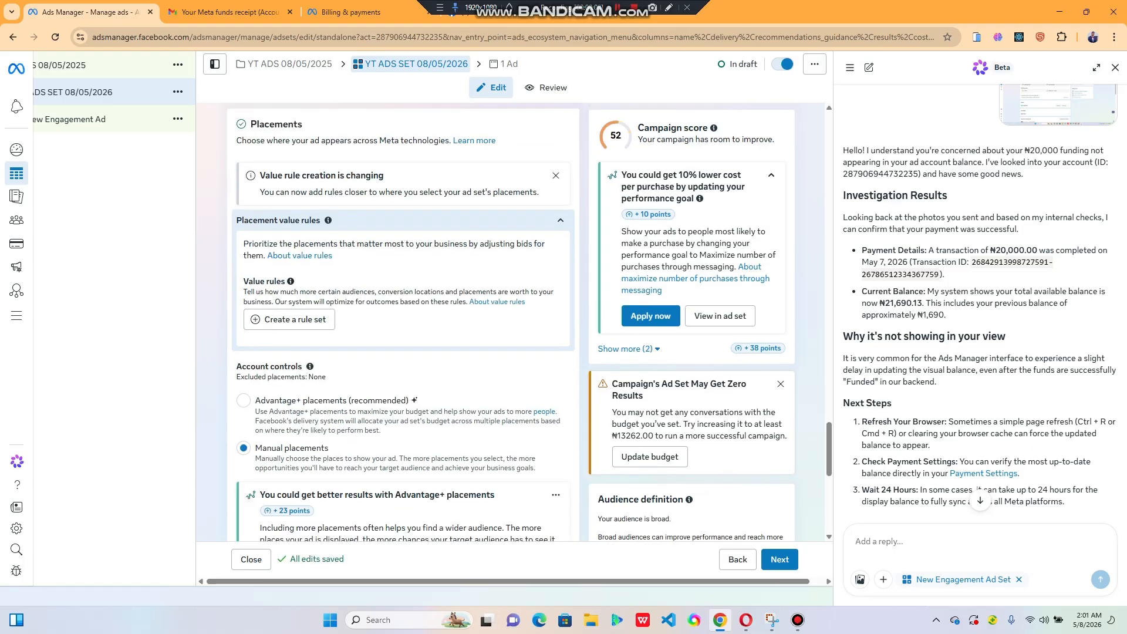
scroll(403, 323, down, 3)
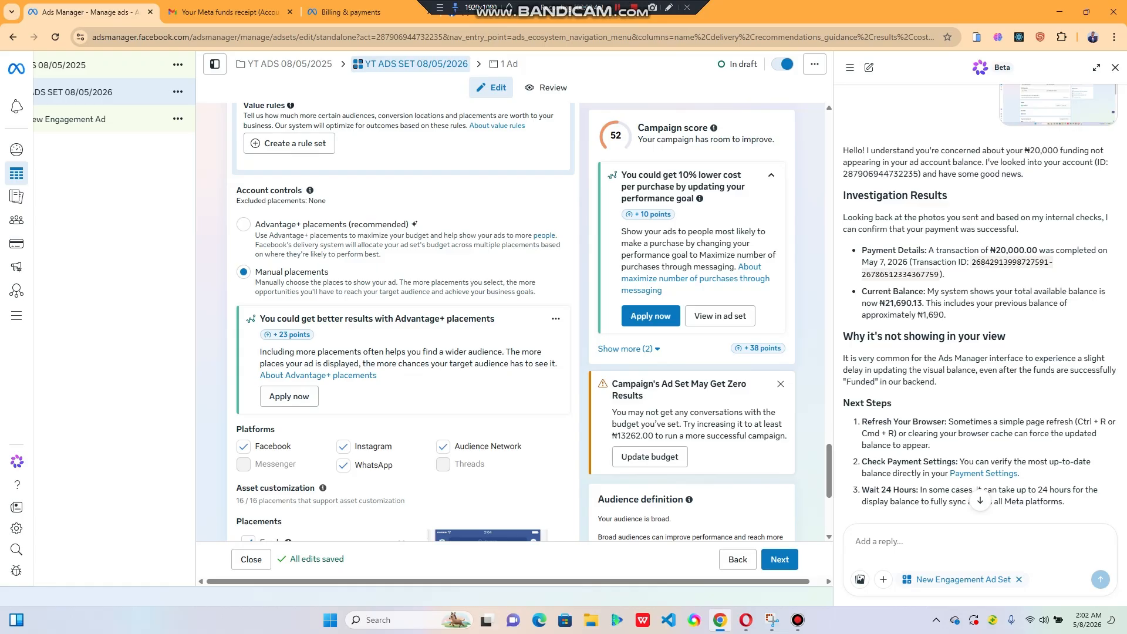
click(444, 447)
scroll(403, 323, down, 2)
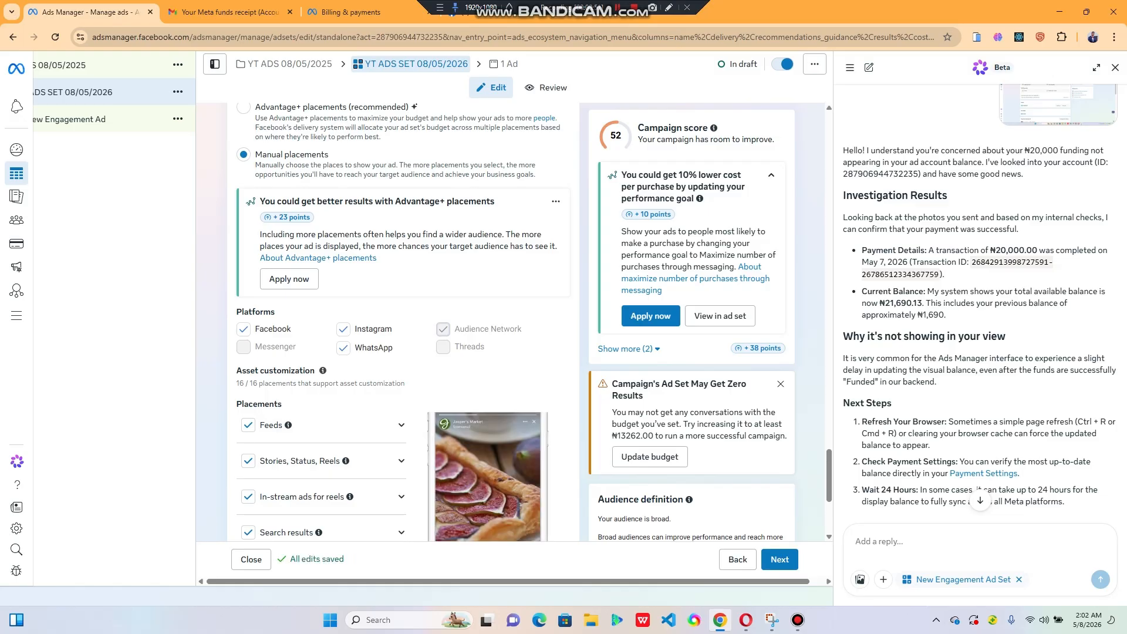
scroll(404, 323, down, 4)
scroll(323, 296, up, 1)
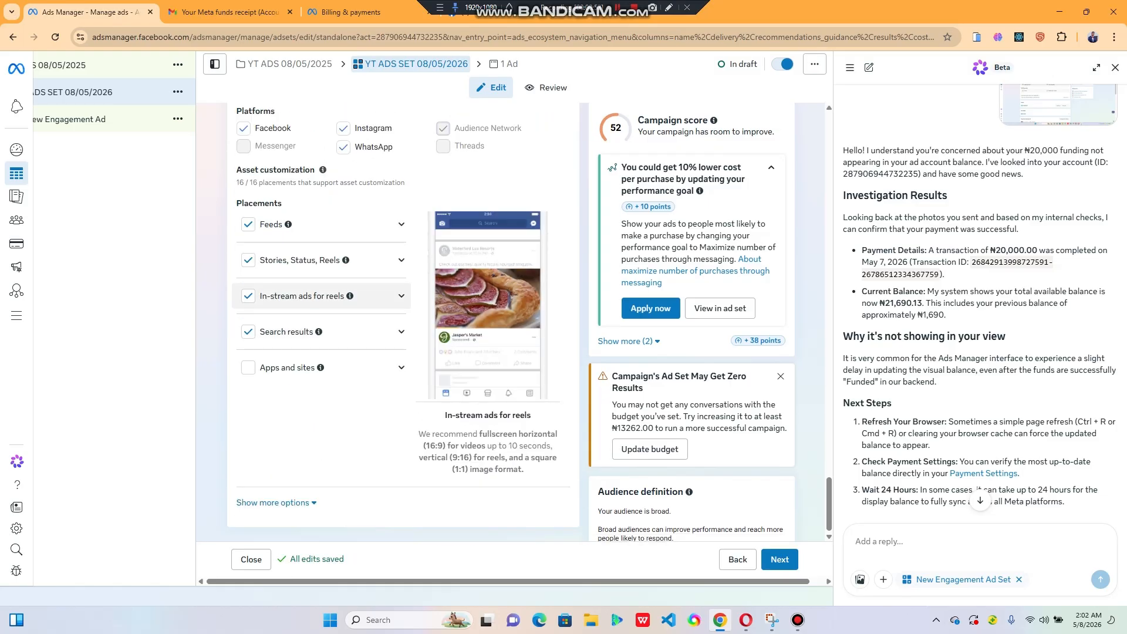
scroll(323, 307, down, 1)
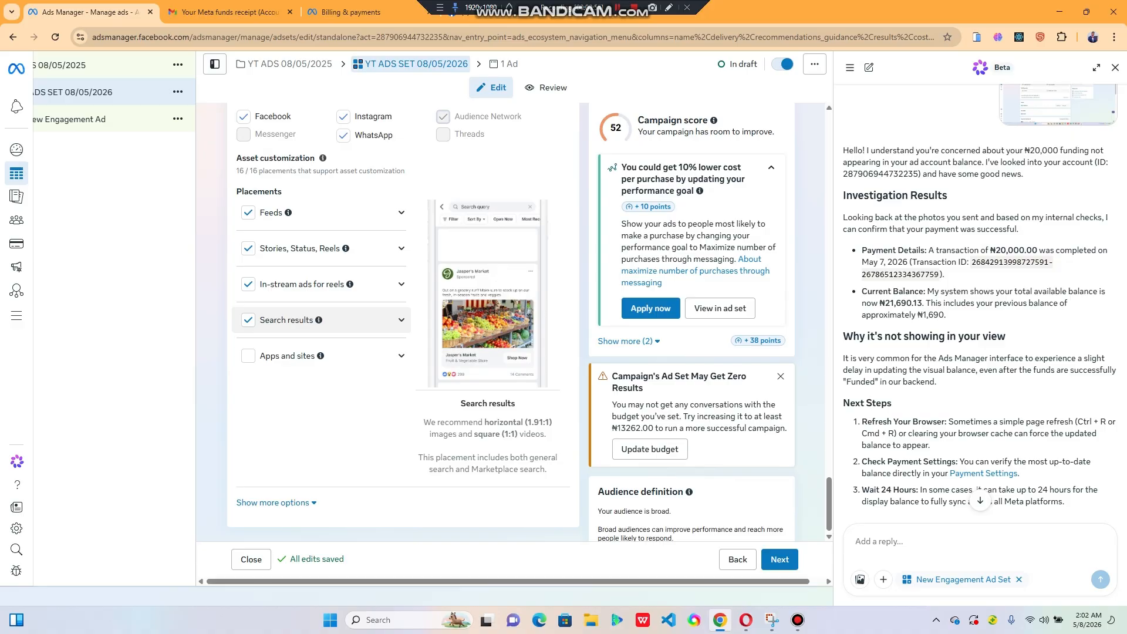
scroll(323, 320, up, 1)
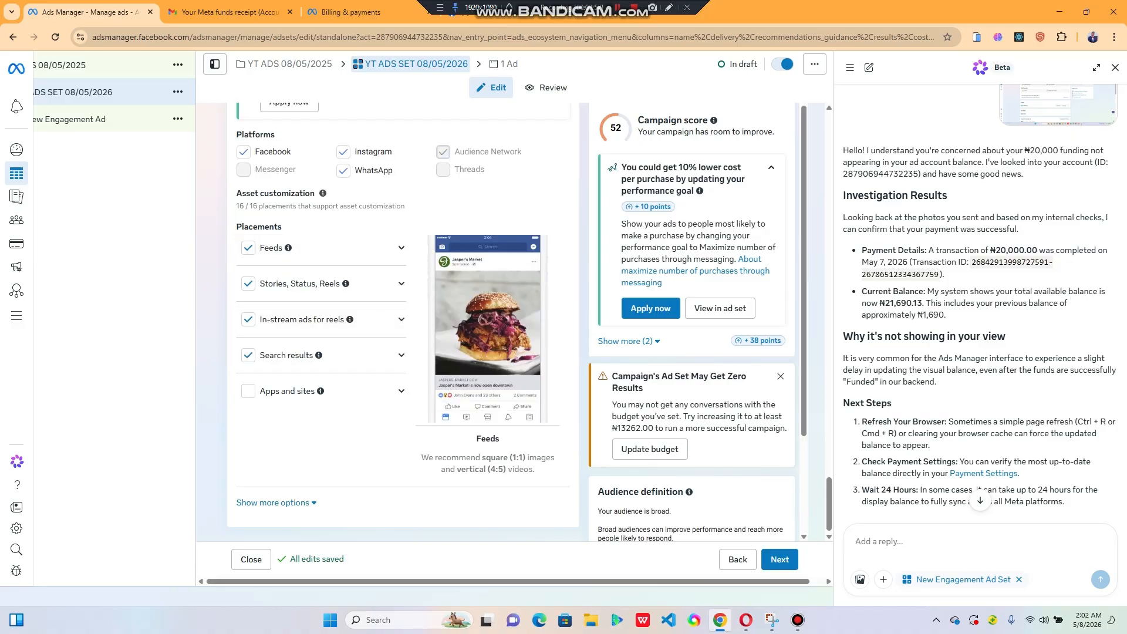
Step: Continue to the ad level and set the ad setup to Use existing posts
click(779, 559)
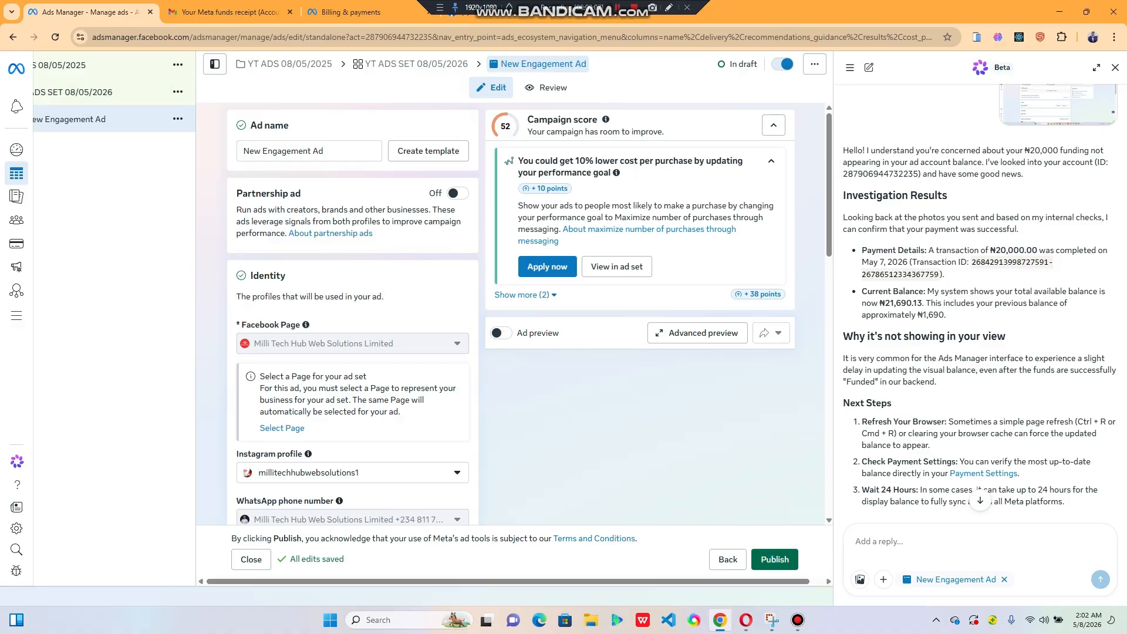
scroll(353, 343, down, 2)
scroll(353, 314, down, 1)
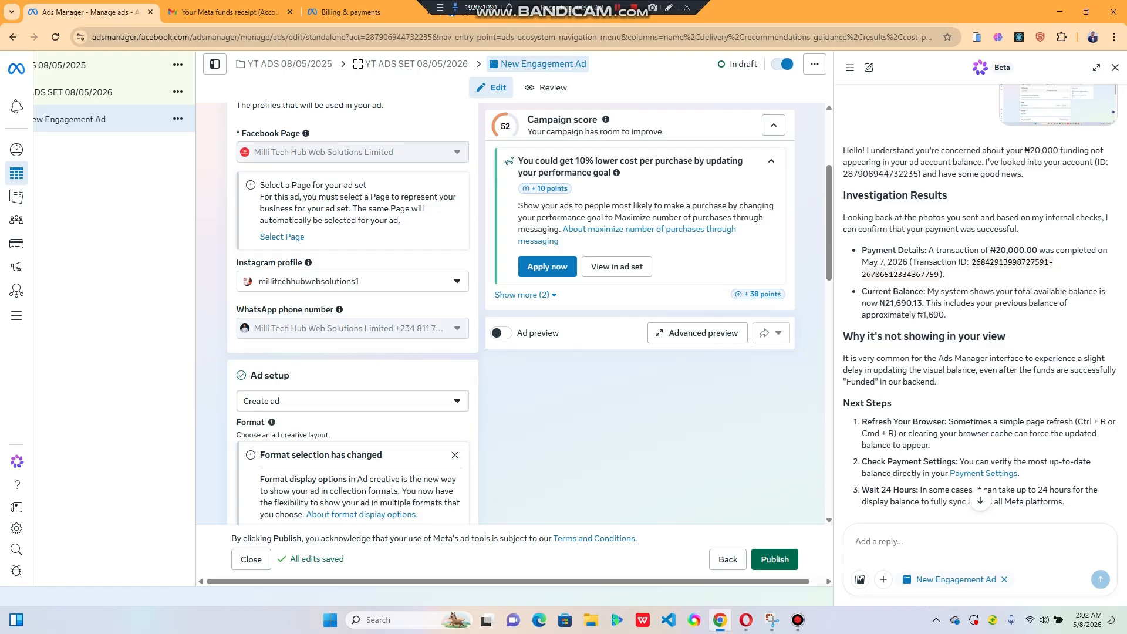
click(352, 401)
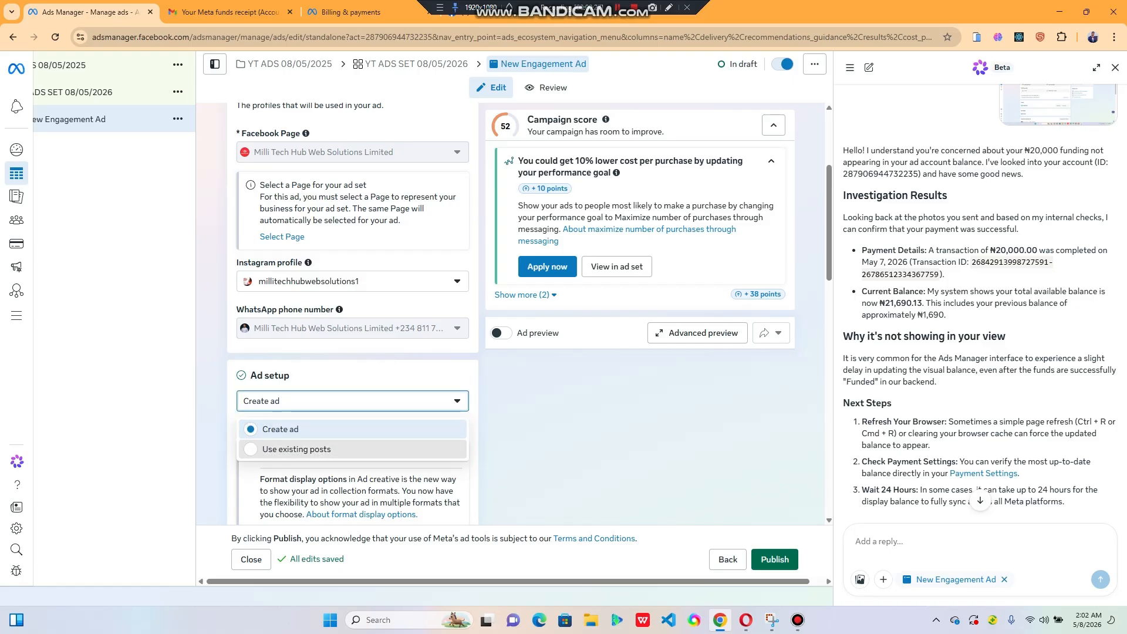
click(296, 449)
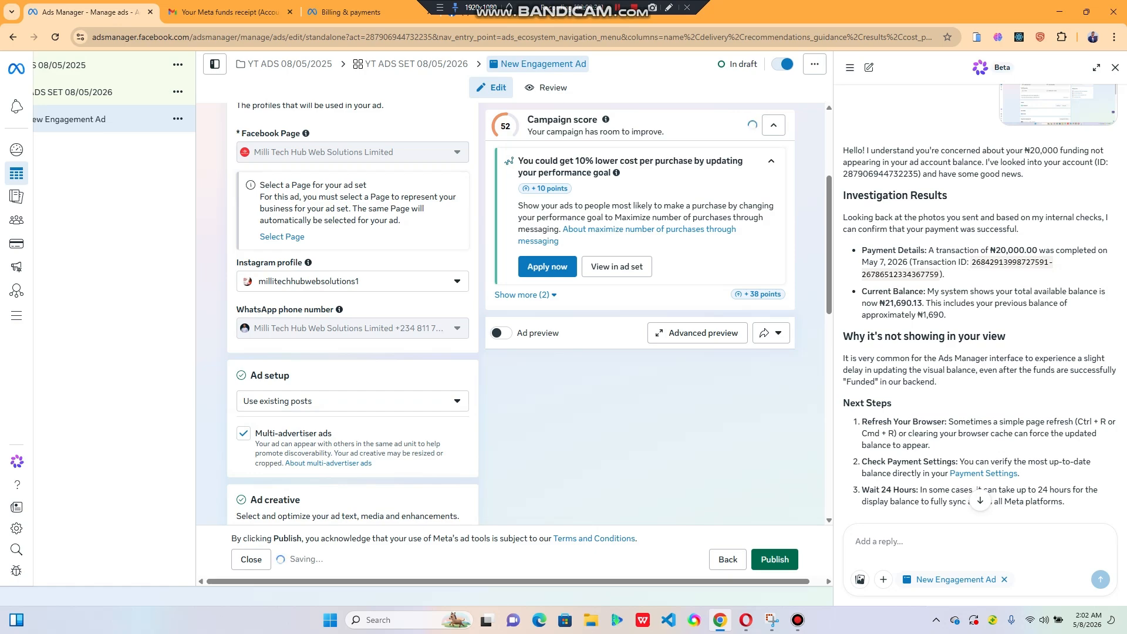
Step: Select the published Facebook post "Get Your YouTube Channel Monetized within 14 Days!!!" dated Jun 2, 2024 as the ad creative
scroll(352, 317, down, 4)
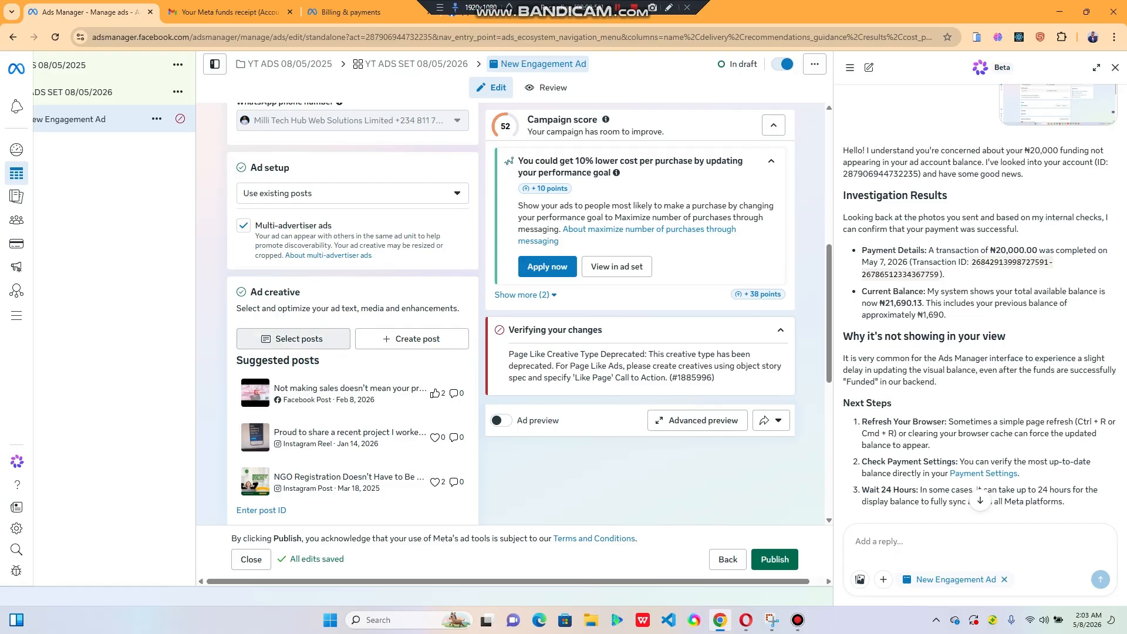
click(294, 339)
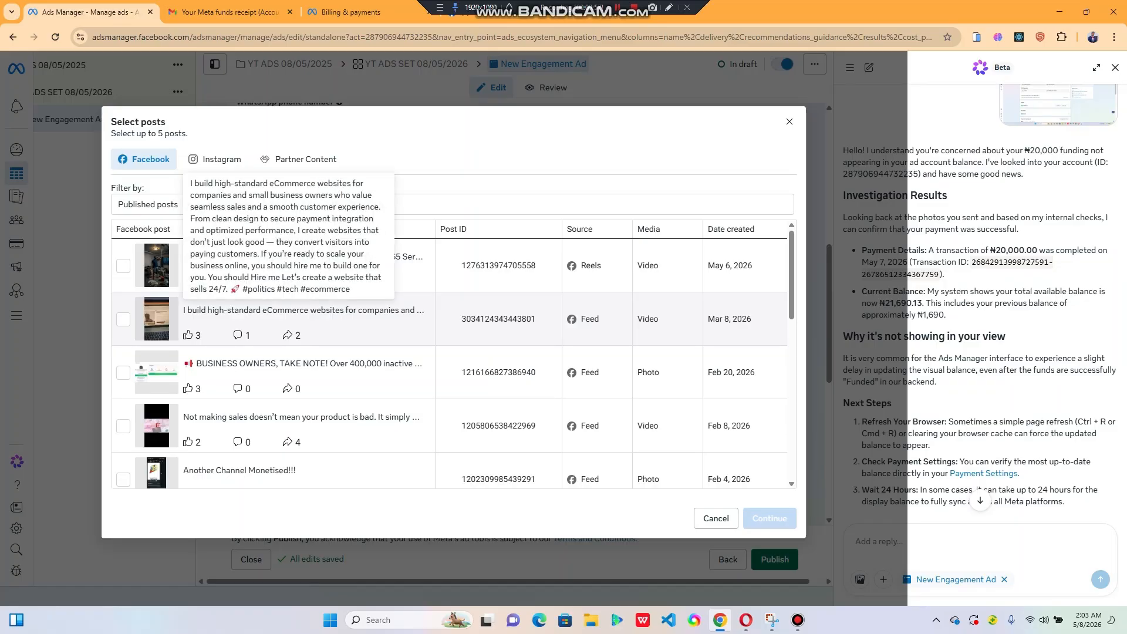
scroll(450, 360, down, 8)
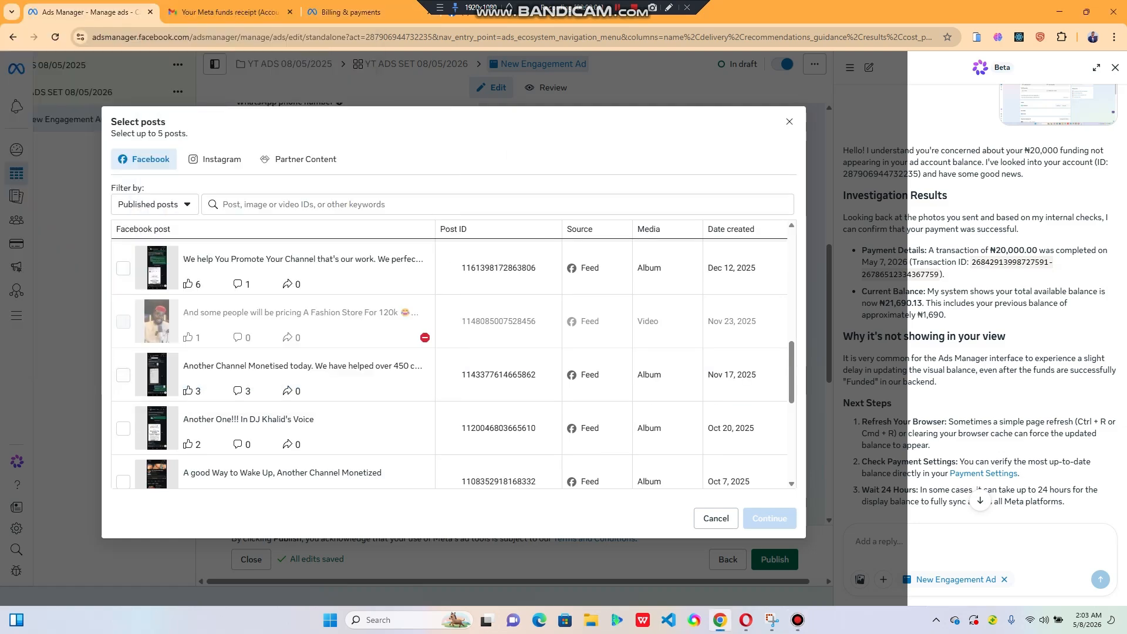
scroll(449, 364, down, 2)
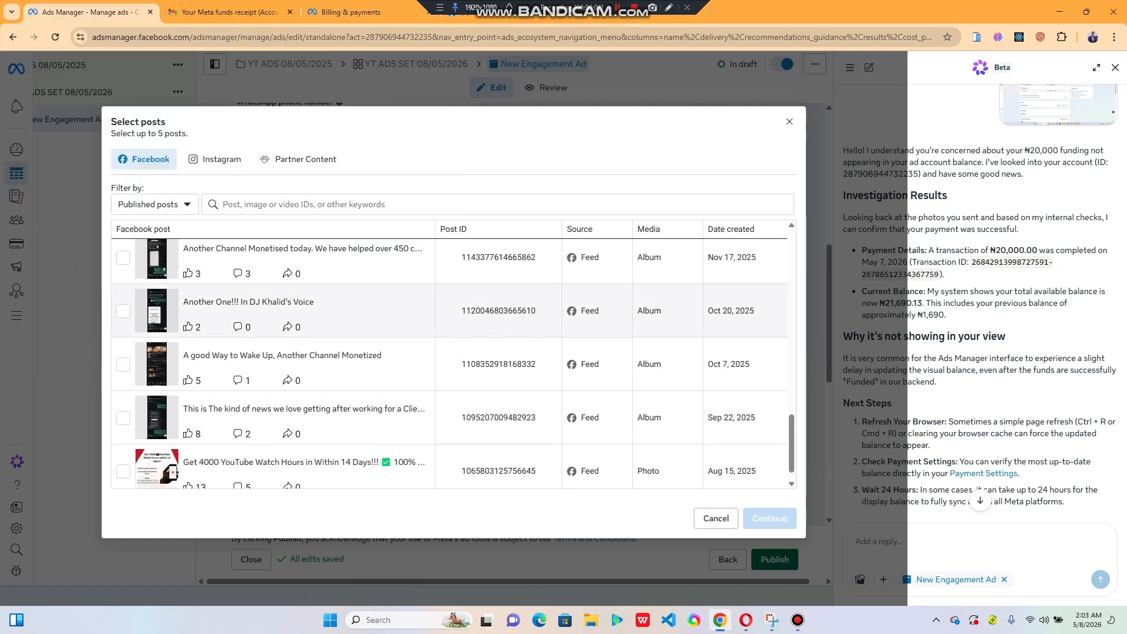
scroll(450, 305, down, 5)
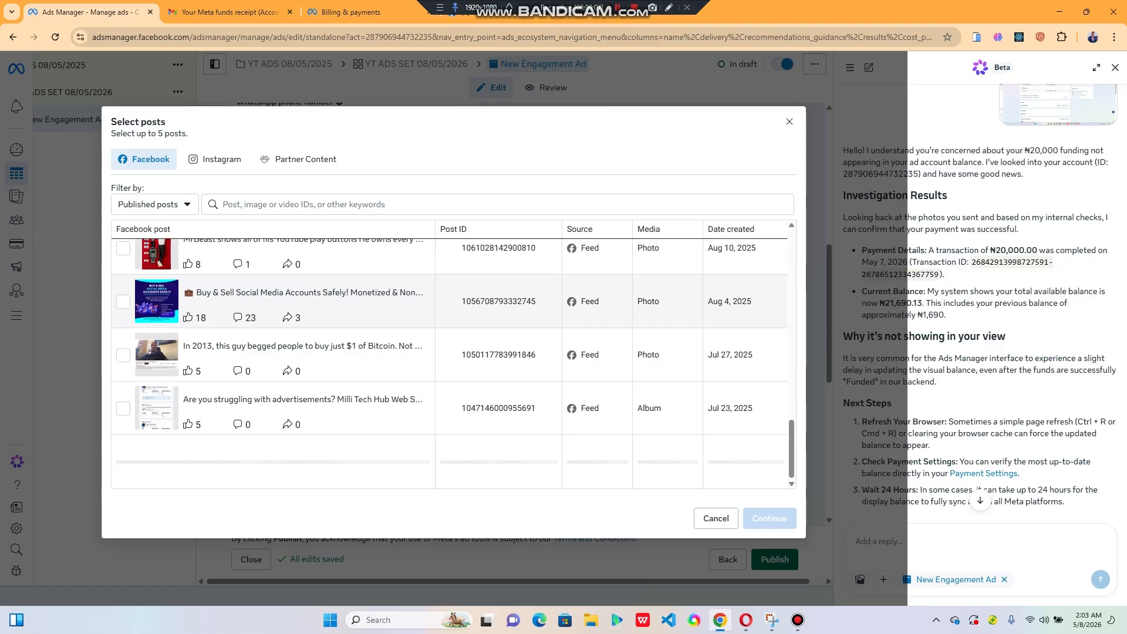
scroll(450, 364, down, 8)
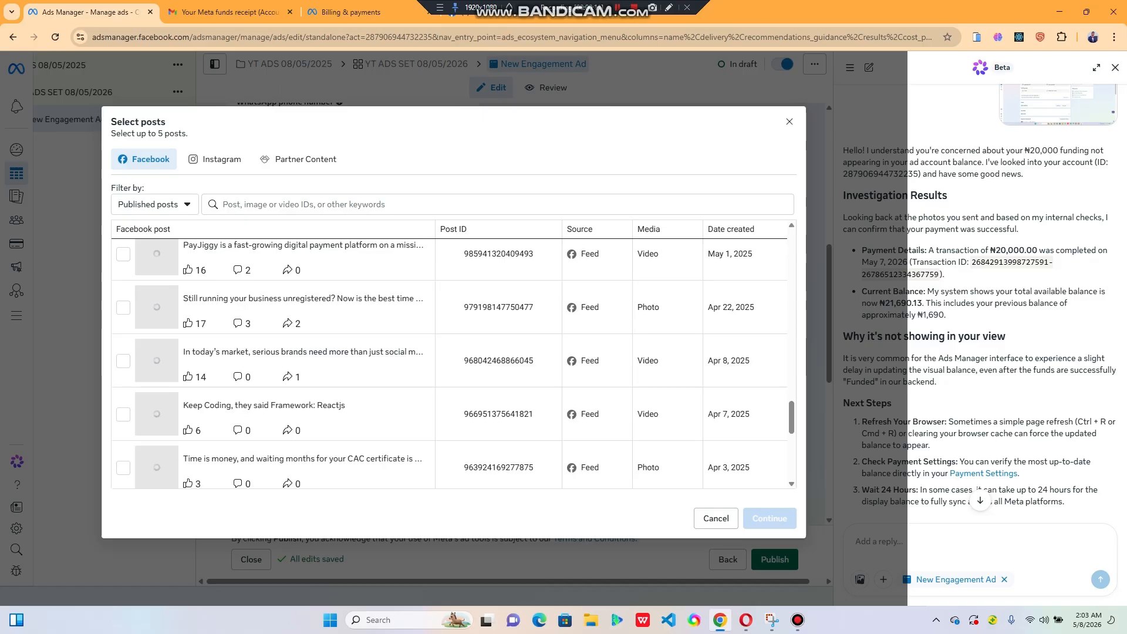
scroll(449, 364, down, 5)
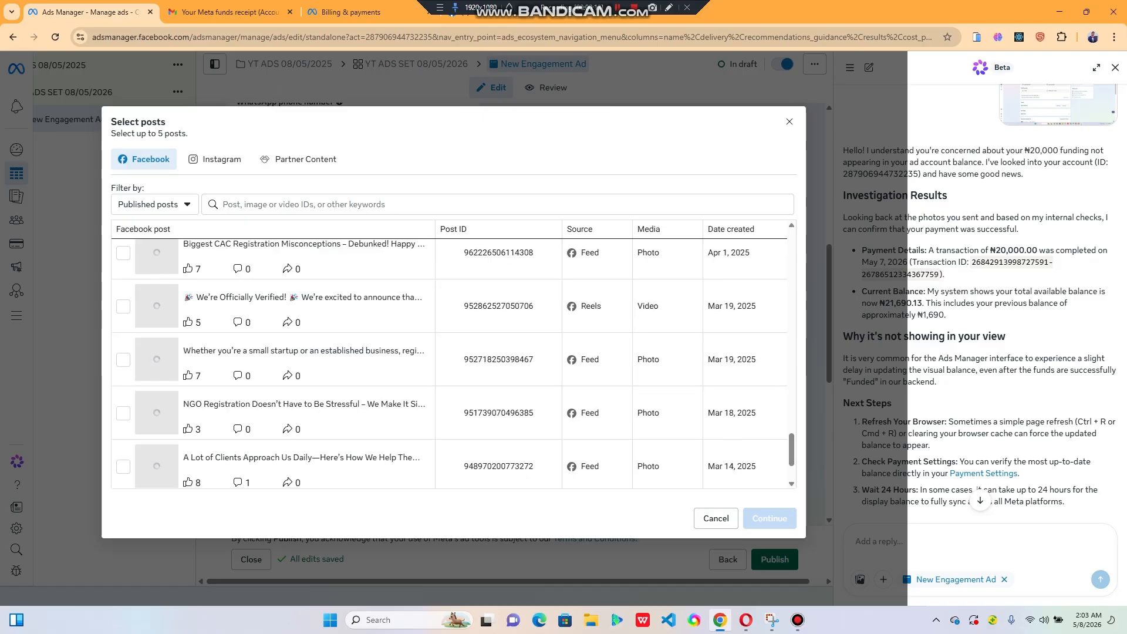
scroll(450, 364, down, 2)
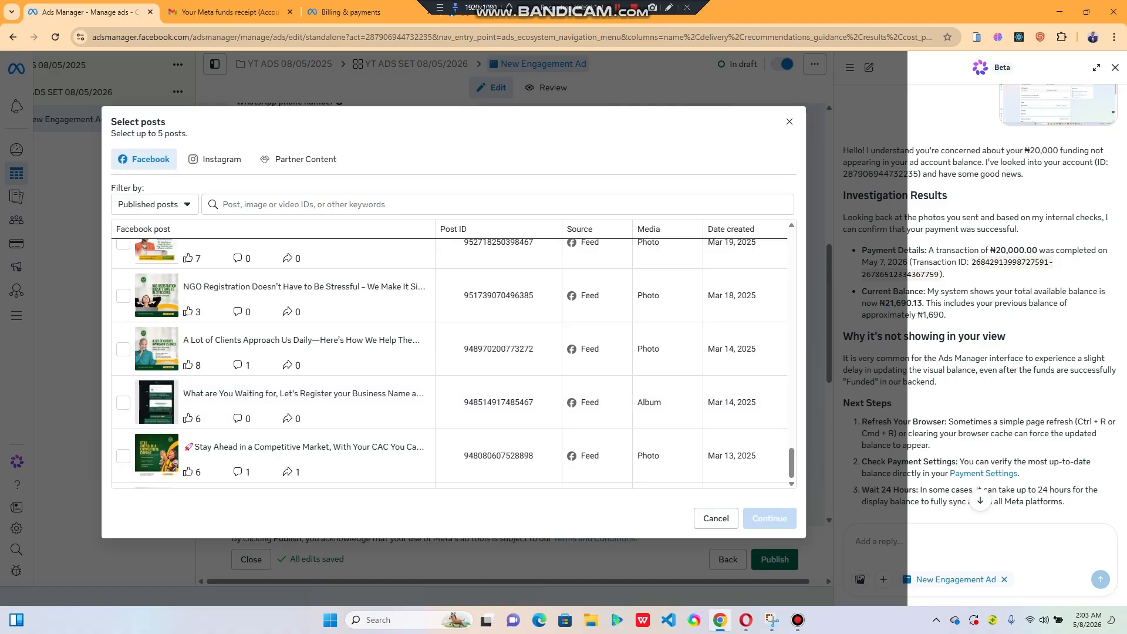
scroll(411, 405, down, 3)
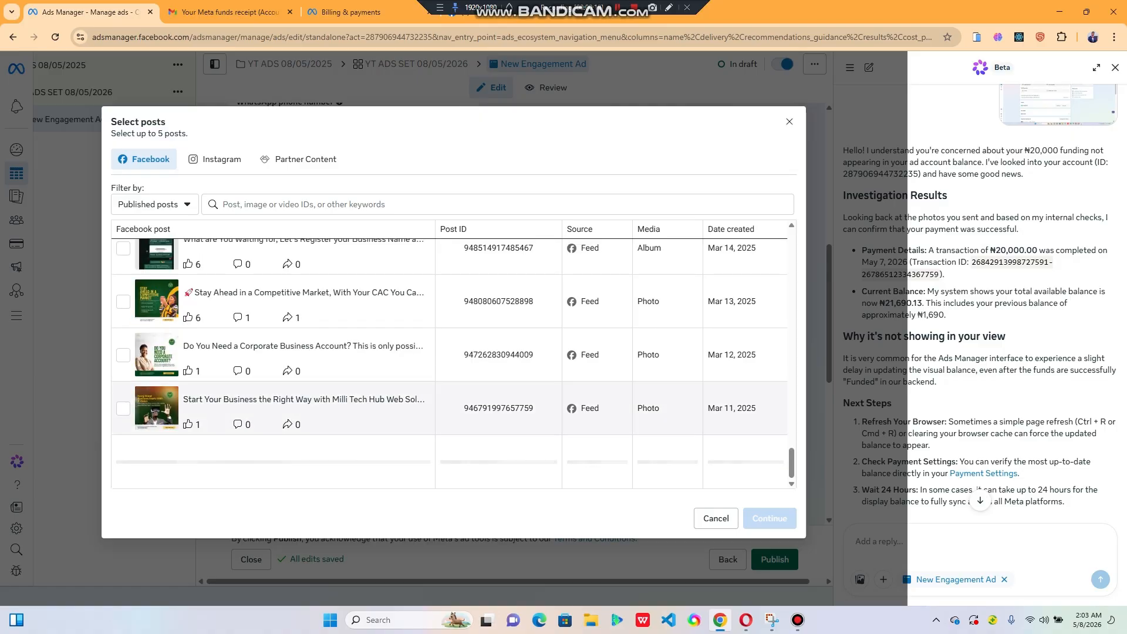
scroll(452, 364, down, 1)
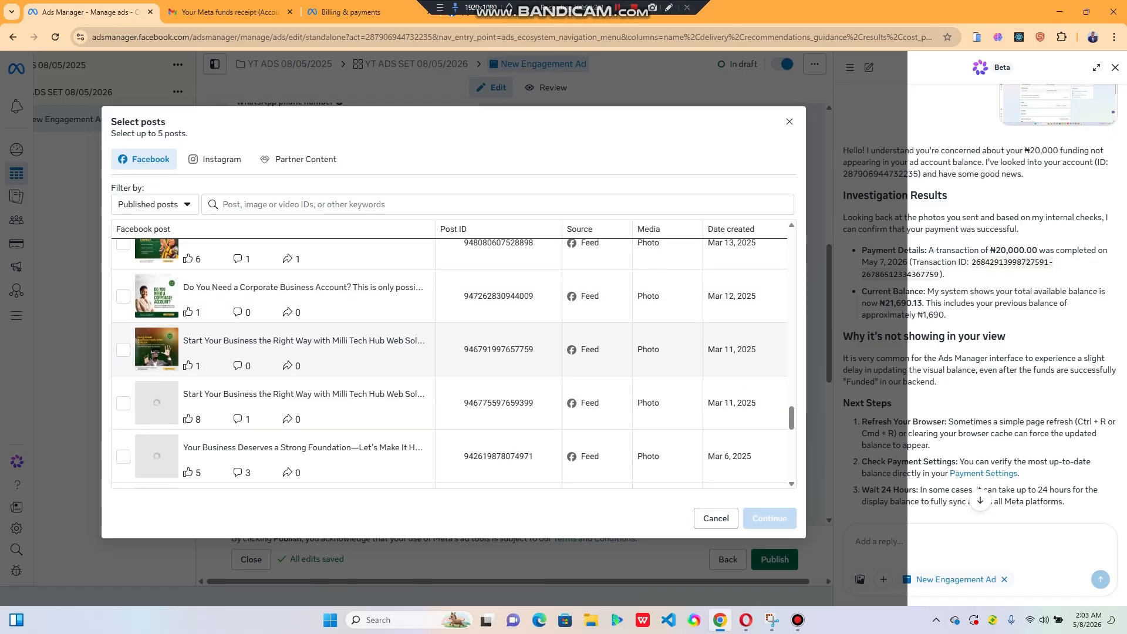
scroll(452, 352, down, 1)
scroll(452, 364, down, 2)
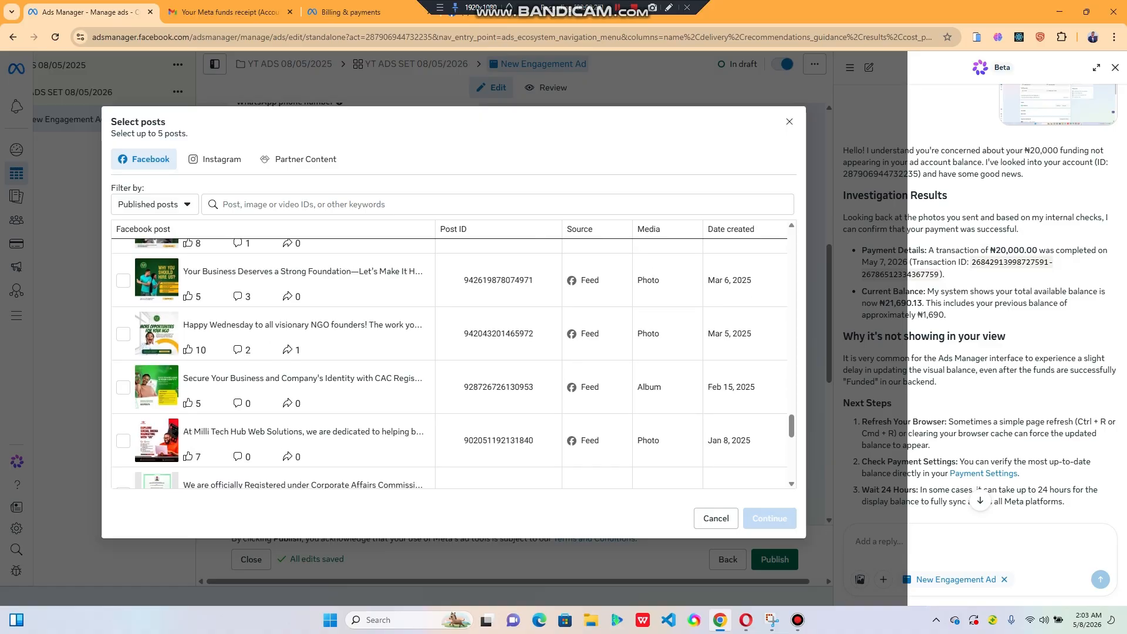
scroll(452, 364, down, 5)
scroll(452, 364, down, 3)
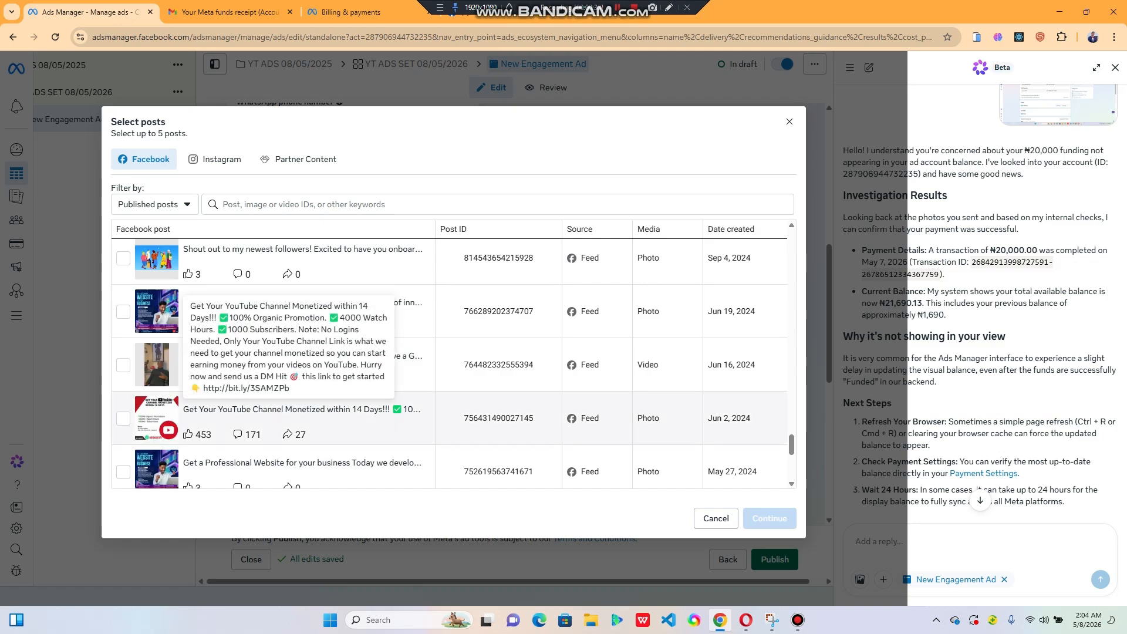
click(301, 410)
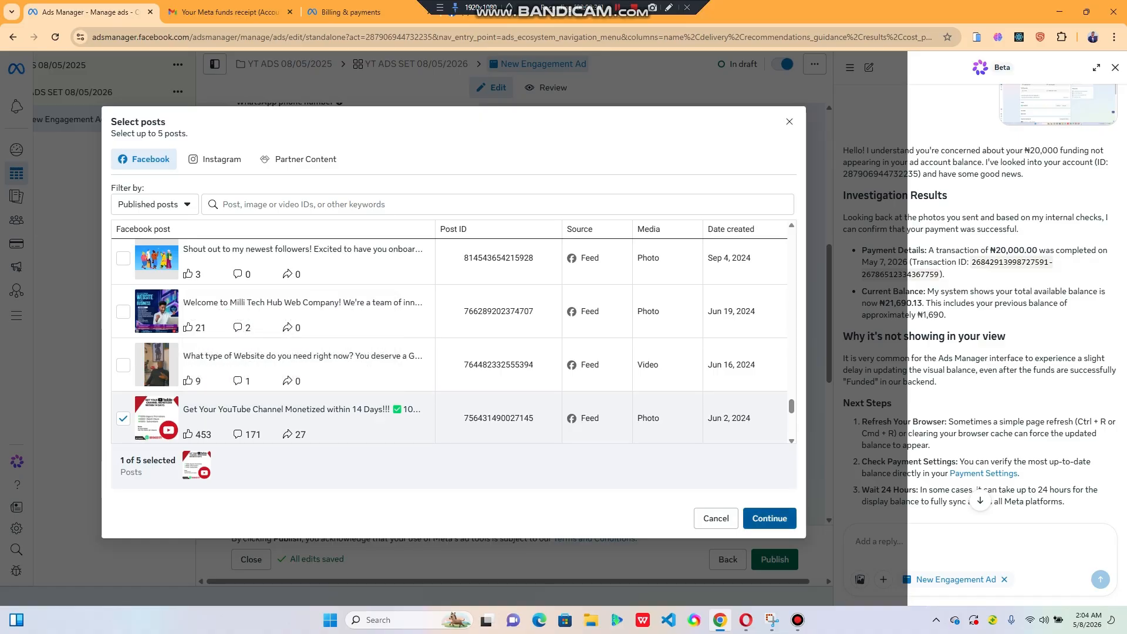
click(770, 518)
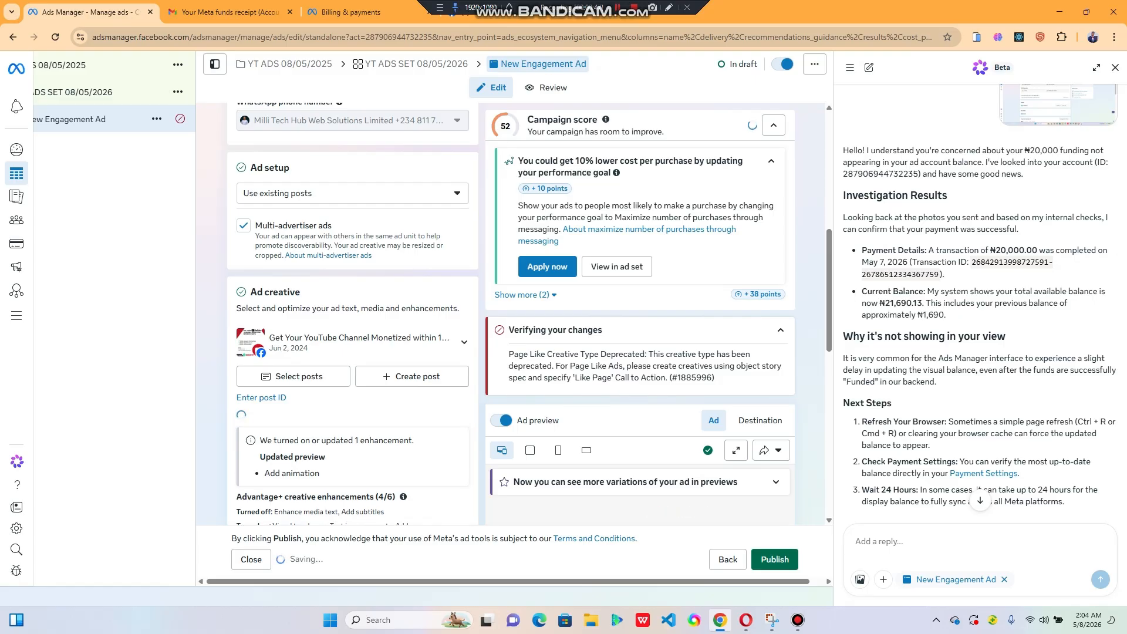
Step: Review the ad's creative, placement editing, Advantage+ enhancements, creative testing, chat template and tracking settings
scroll(352, 317, down, 4)
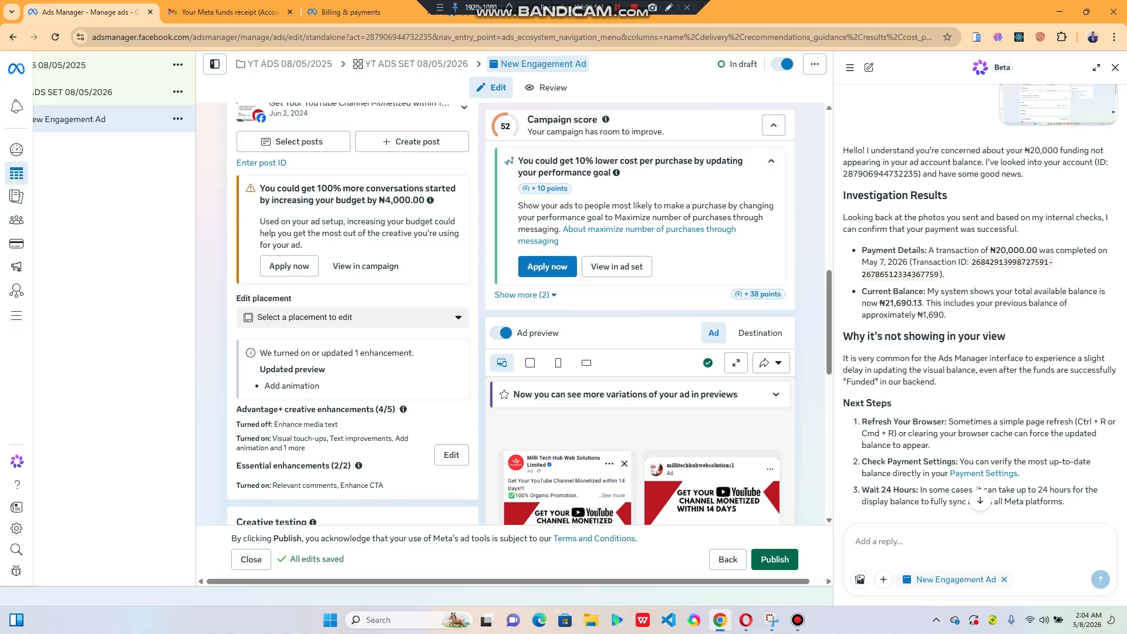
scroll(352, 317, down, 10)
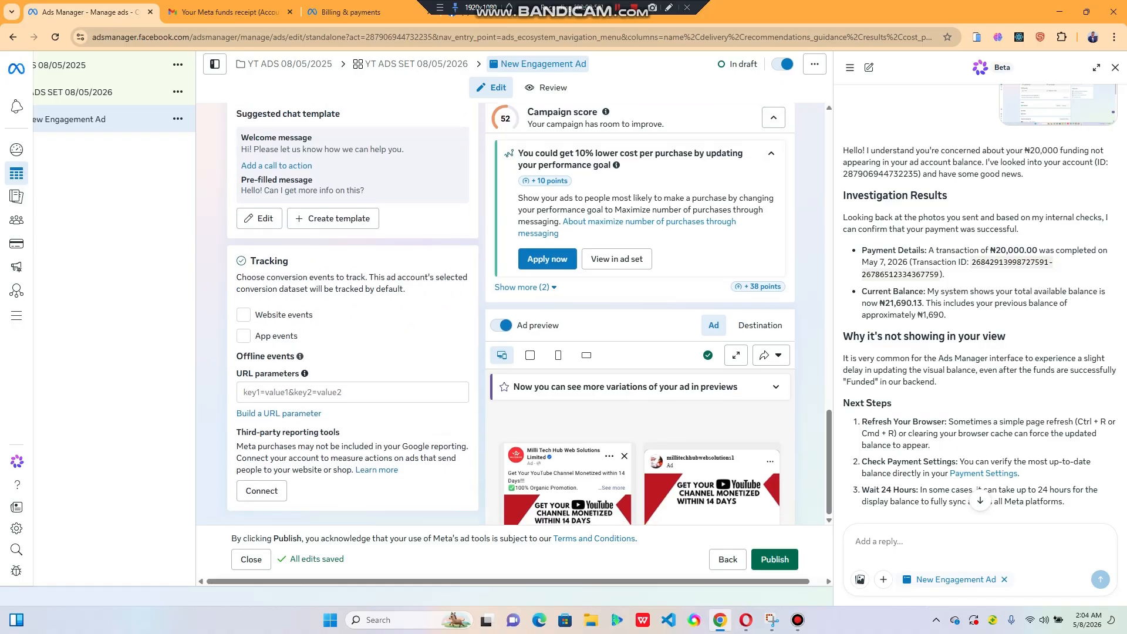
scroll(353, 317, up, 2)
scroll(352, 317, up, 6)
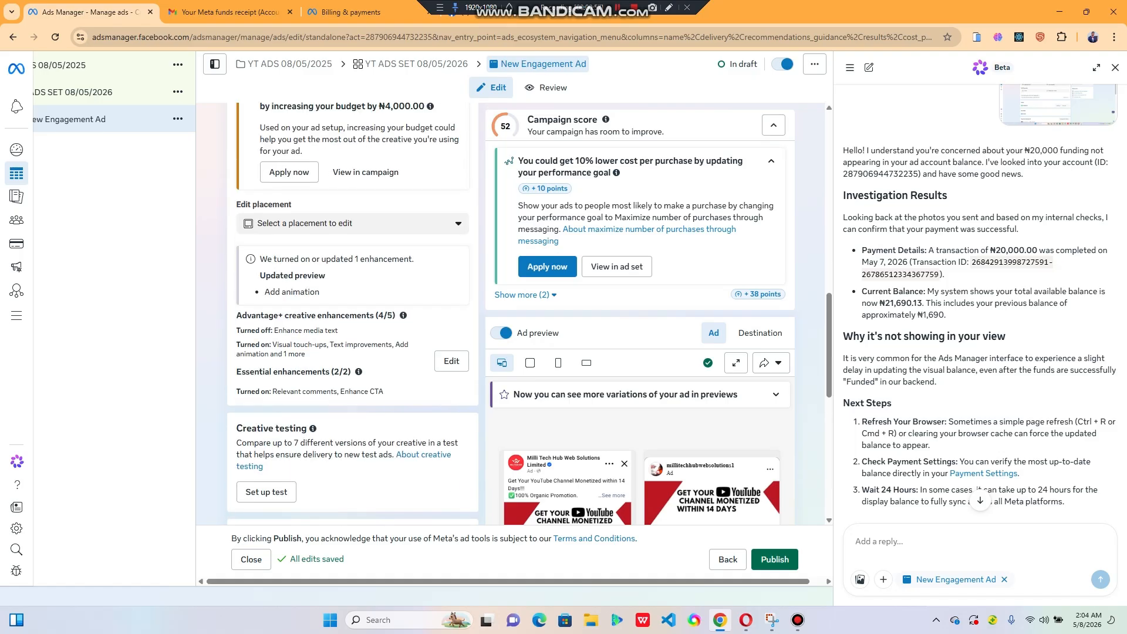
scroll(352, 317, up, 5)
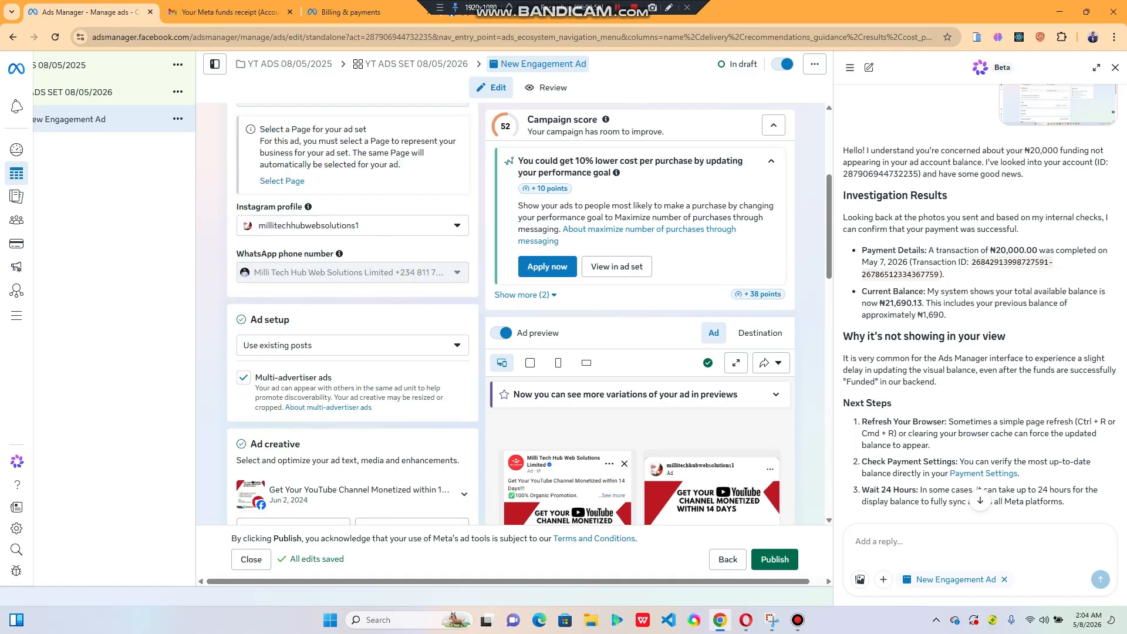
scroll(352, 317, down, 3)
scroll(352, 317, down, 1)
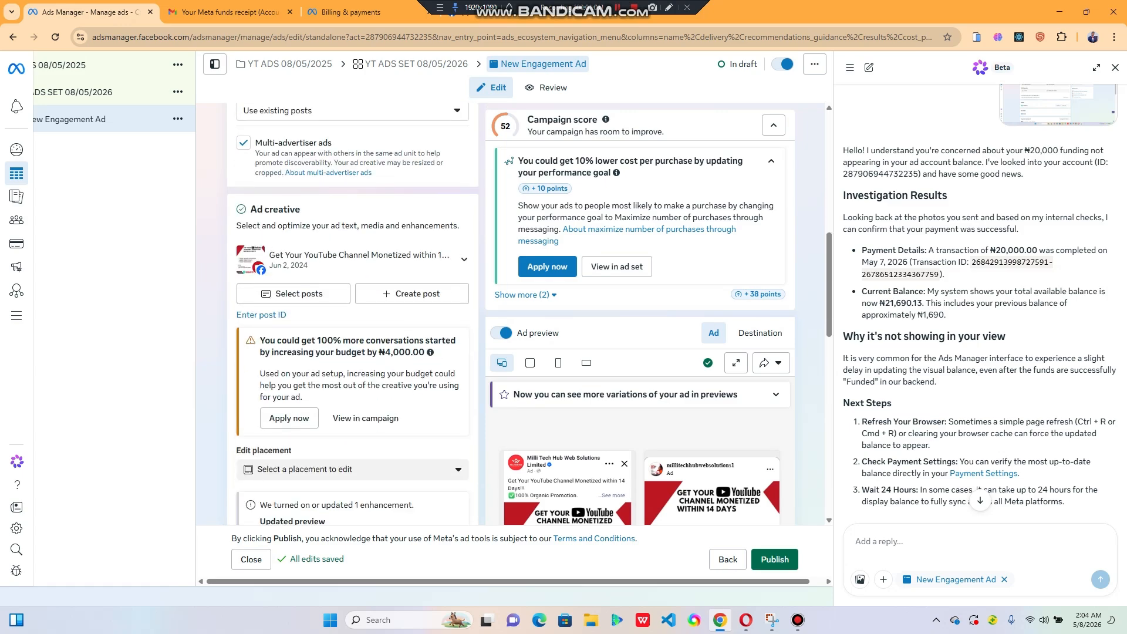
scroll(353, 317, down, 1)
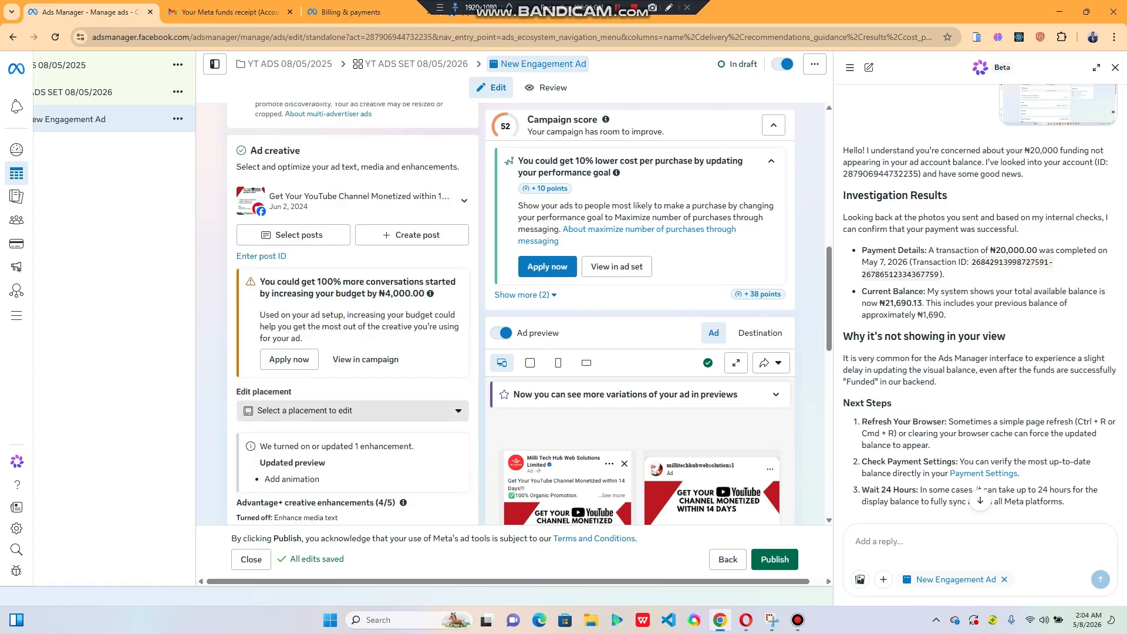
scroll(352, 317, down, 3)
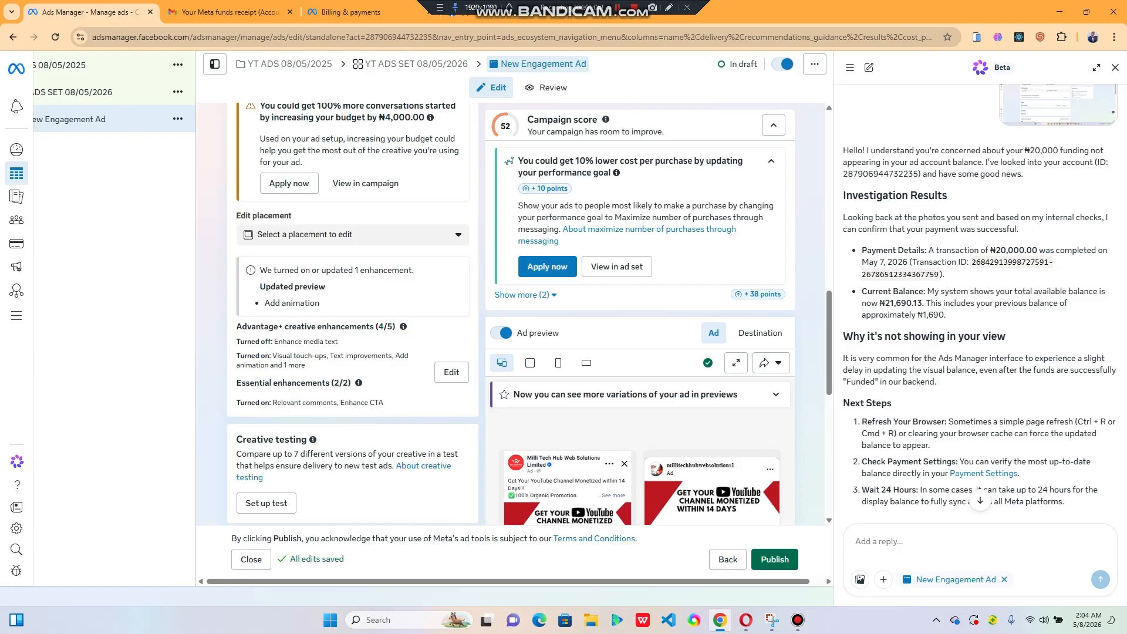
scroll(353, 317, up, 4)
scroll(352, 317, down, 5)
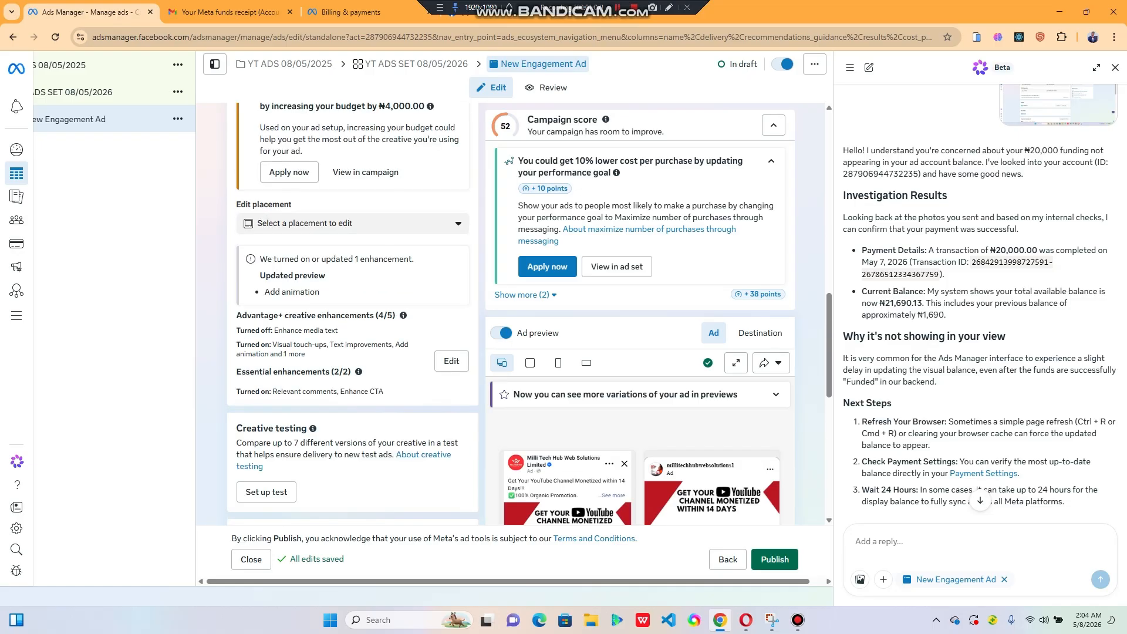
scroll(352, 317, up, 3)
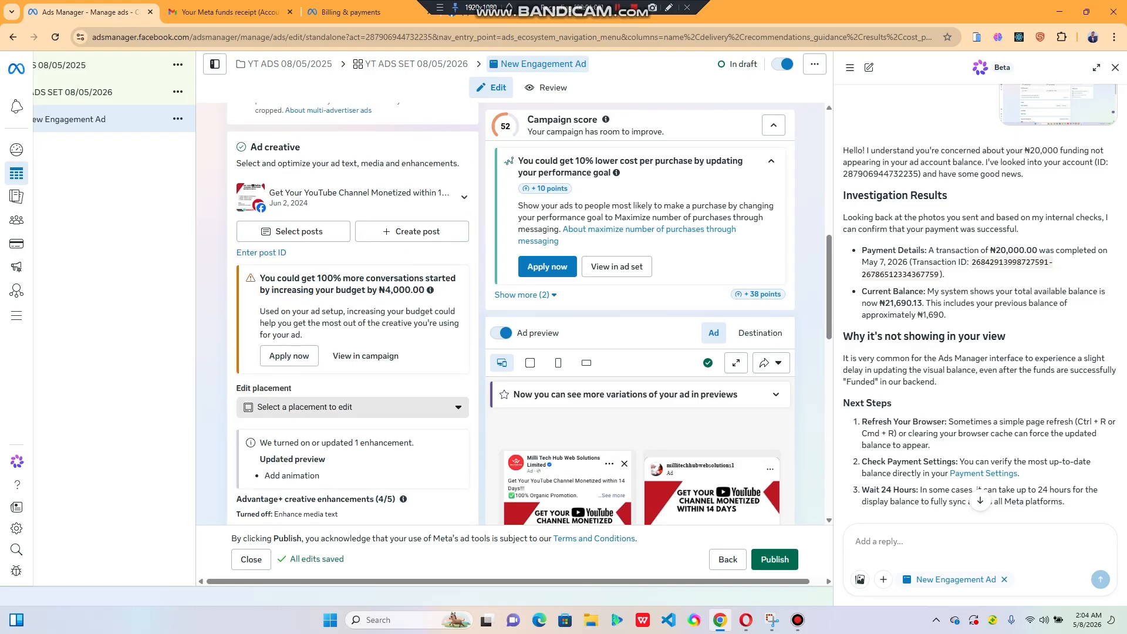
scroll(352, 317, down, 10)
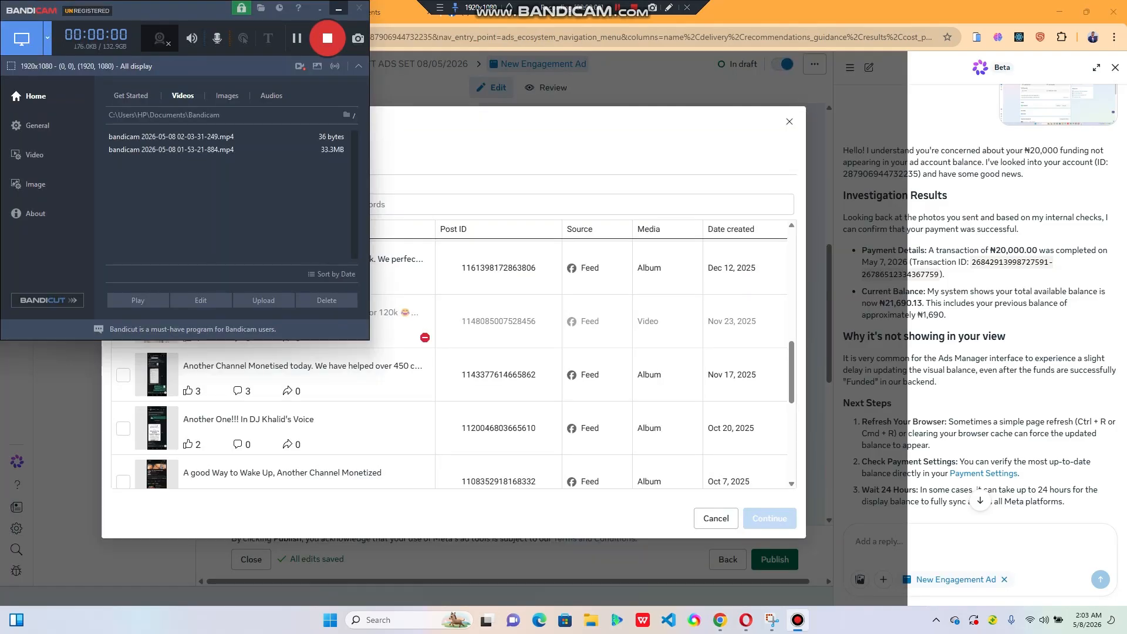
Step: Find the Jun 2, 2024 photo post "Get Your YouTube Channel Monetized within 14 Days!!!" among the published Facebook posts and use it for the ad
scroll(452, 364, down, 2)
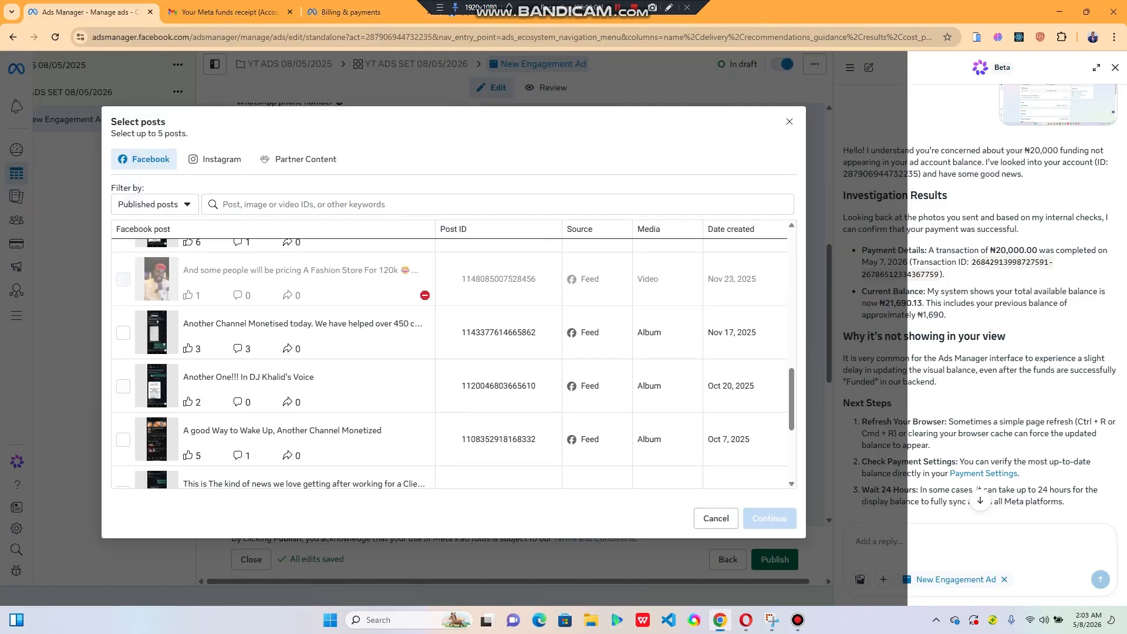
scroll(452, 364, down, 5)
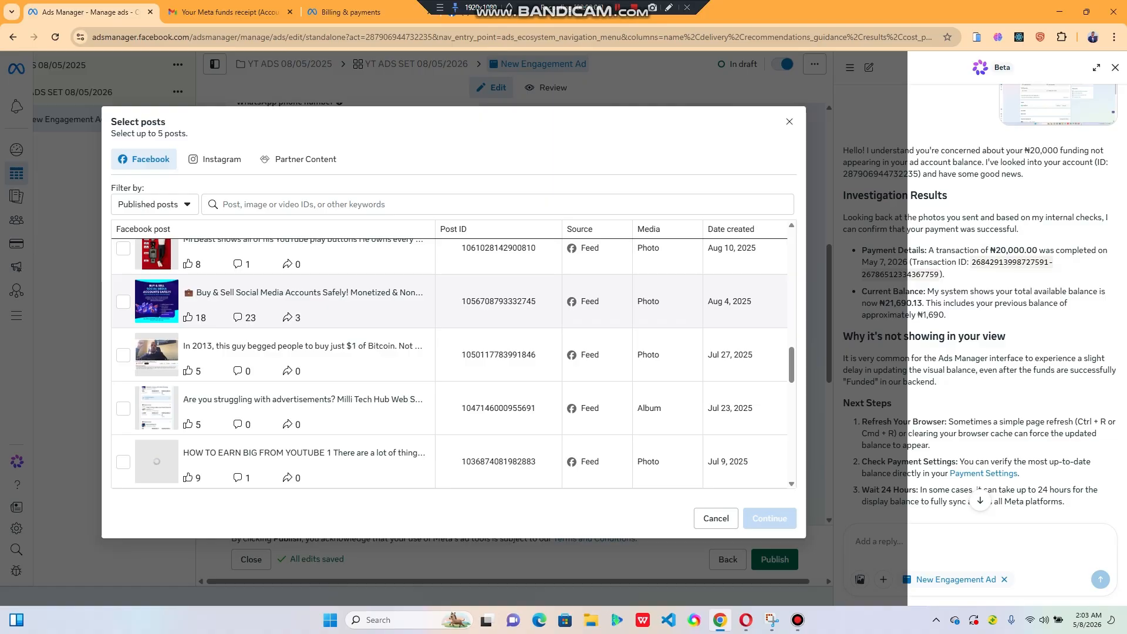
scroll(452, 364, down, 5)
scroll(452, 364, down, 4)
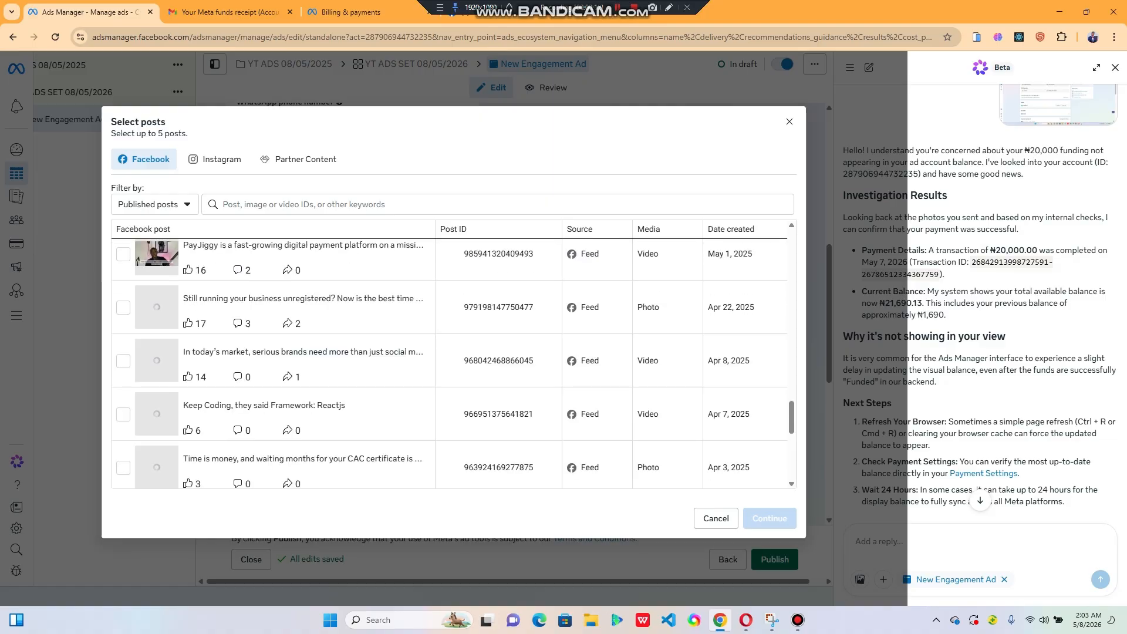
scroll(452, 364, down, 4)
scroll(452, 364, down, 5)
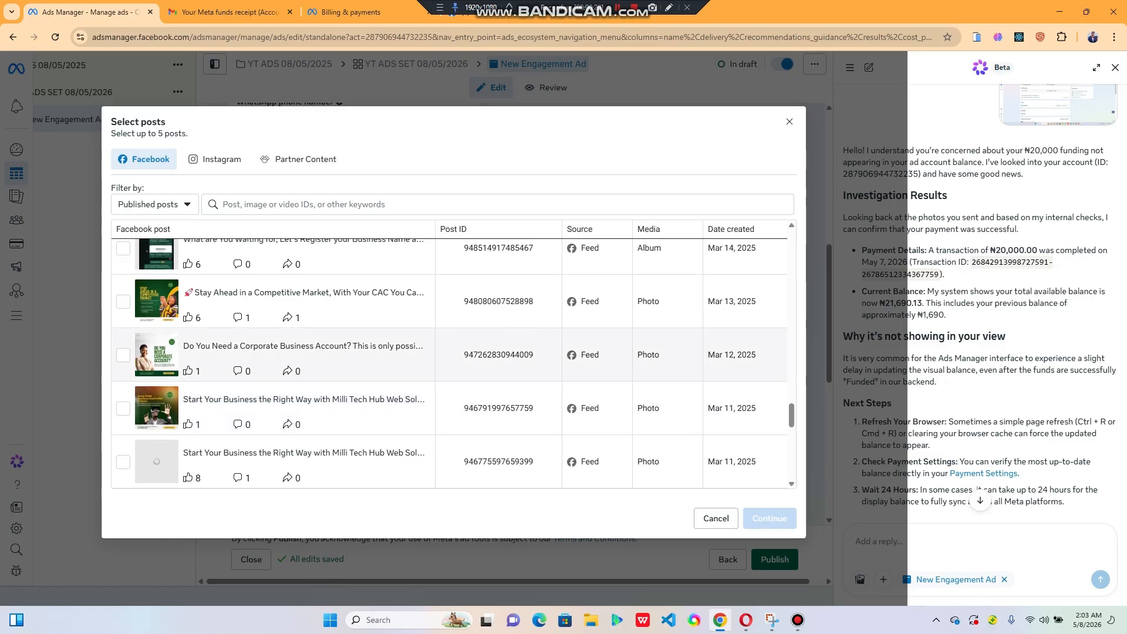
scroll(449, 361, down, 1)
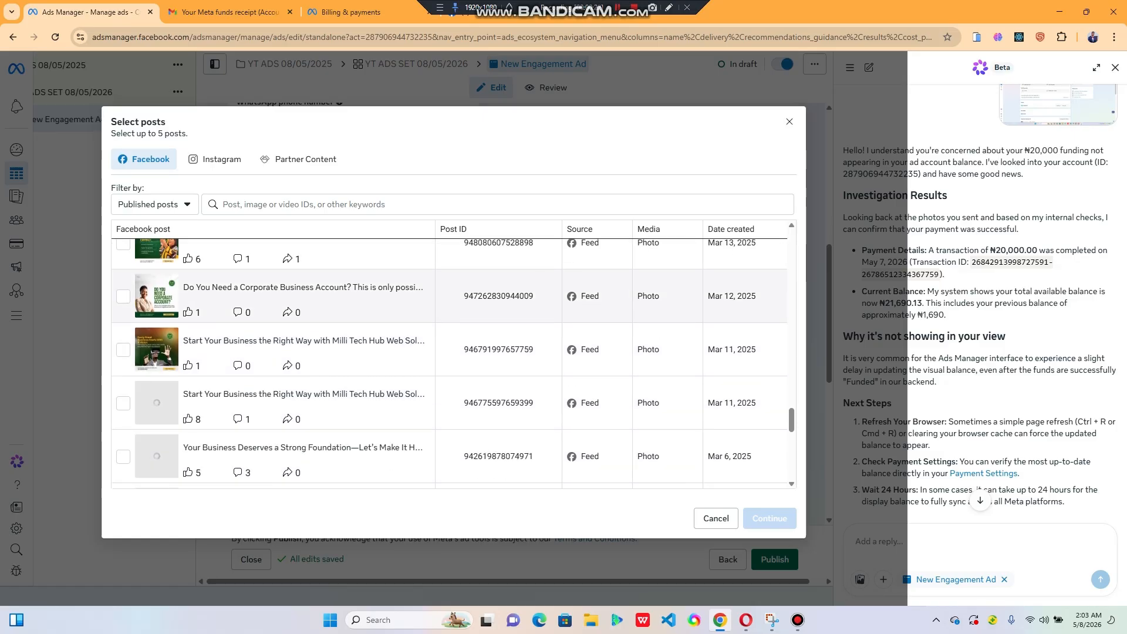
scroll(449, 361, down, 2)
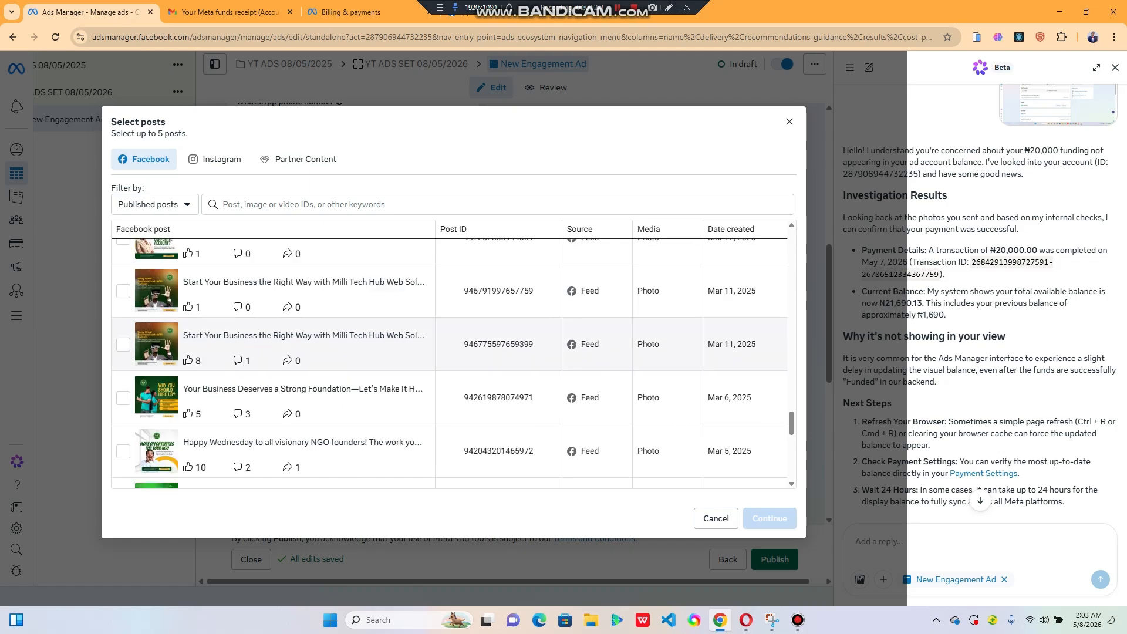
scroll(449, 361, down, 1)
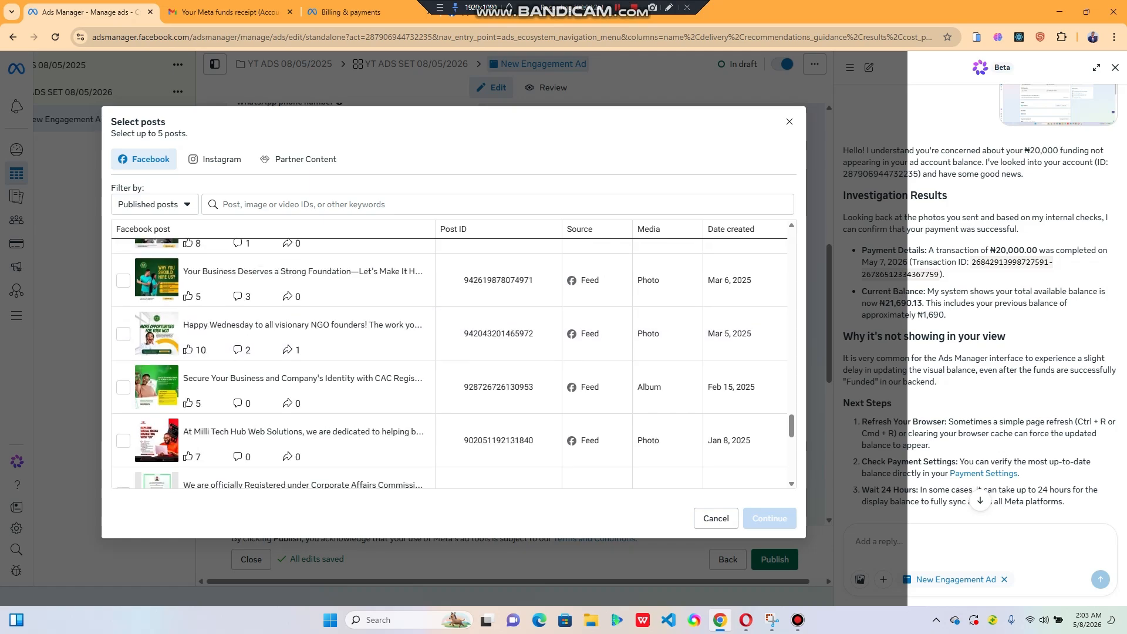
scroll(449, 361, down, 10)
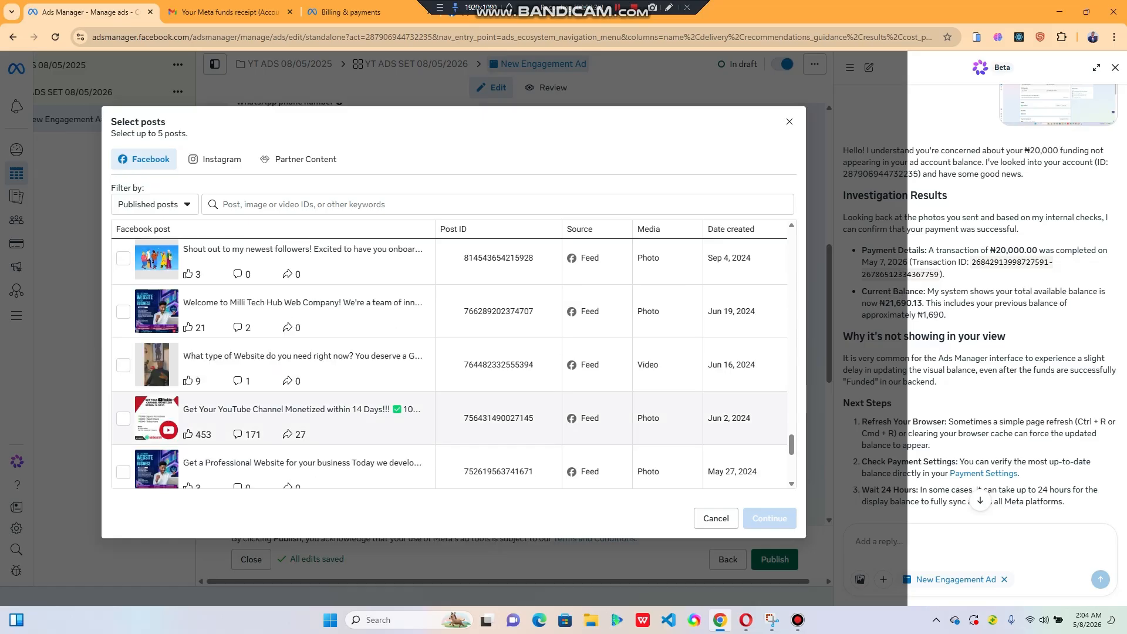
click(288, 409)
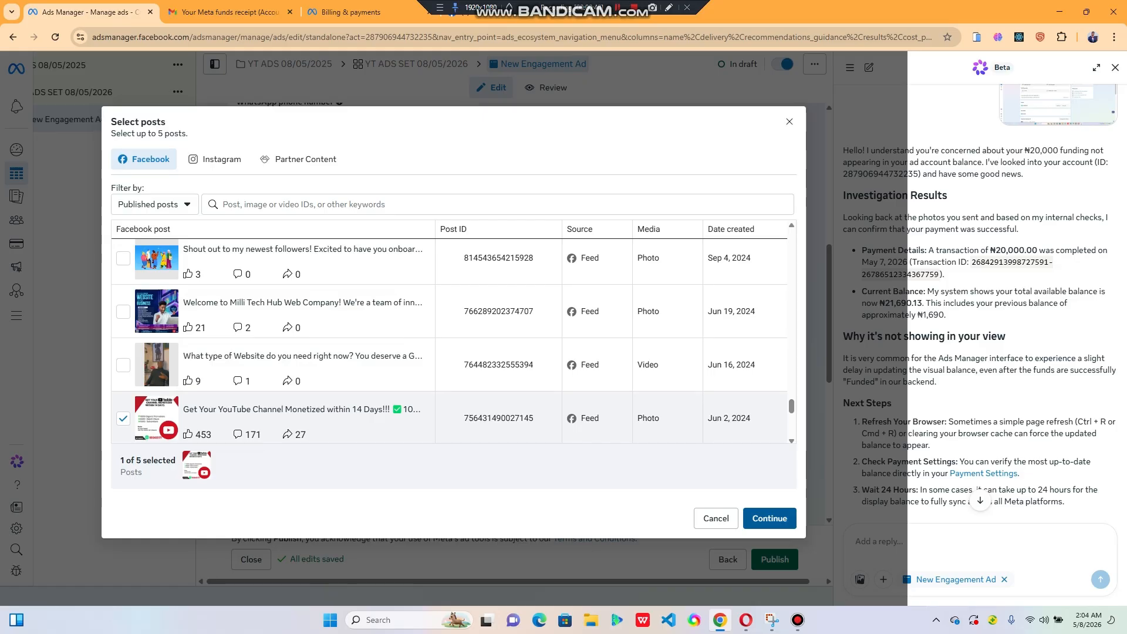
click(770, 519)
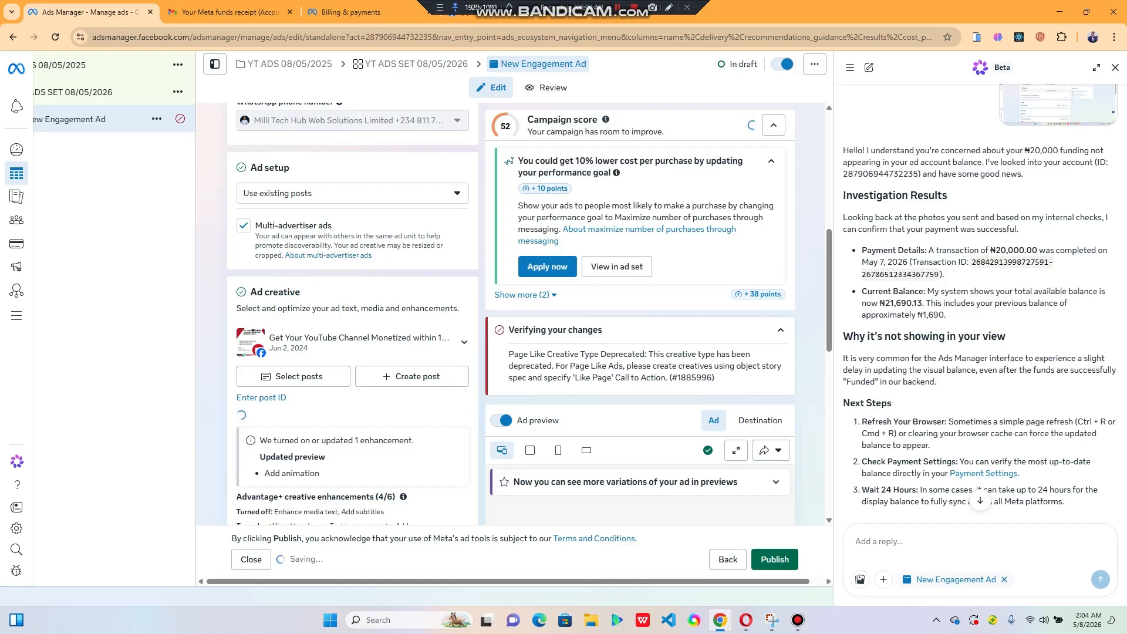
scroll(352, 317, down, 4)
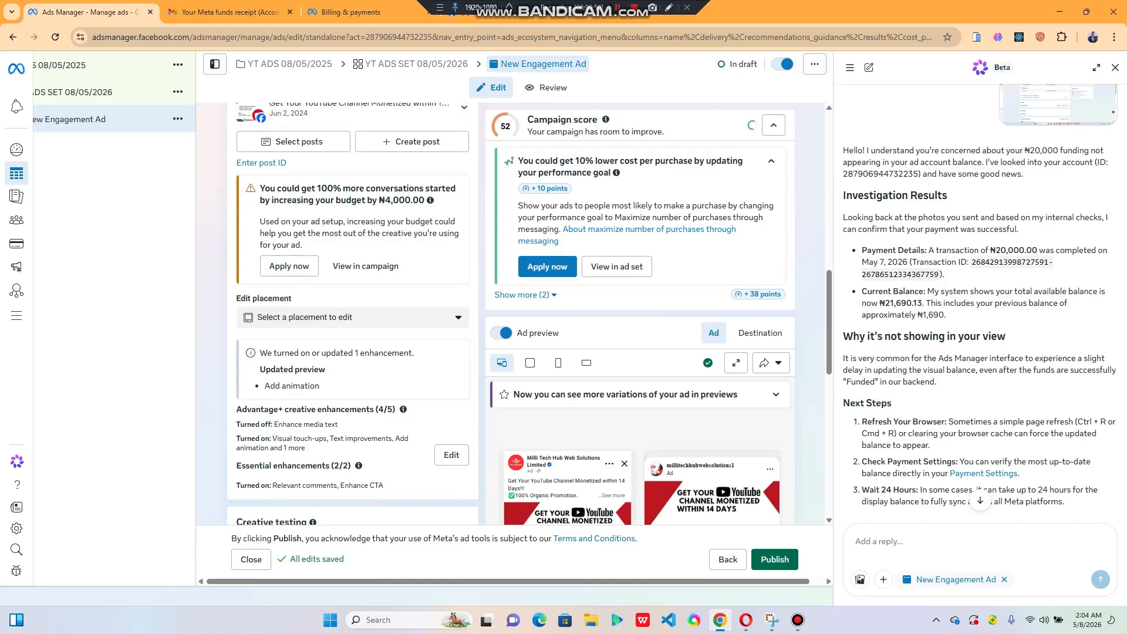
Step: Check the ad form from the chosen post and budget recommendation through creative enhancements and the chat template down to the tracking options
scroll(352, 311, down, 8)
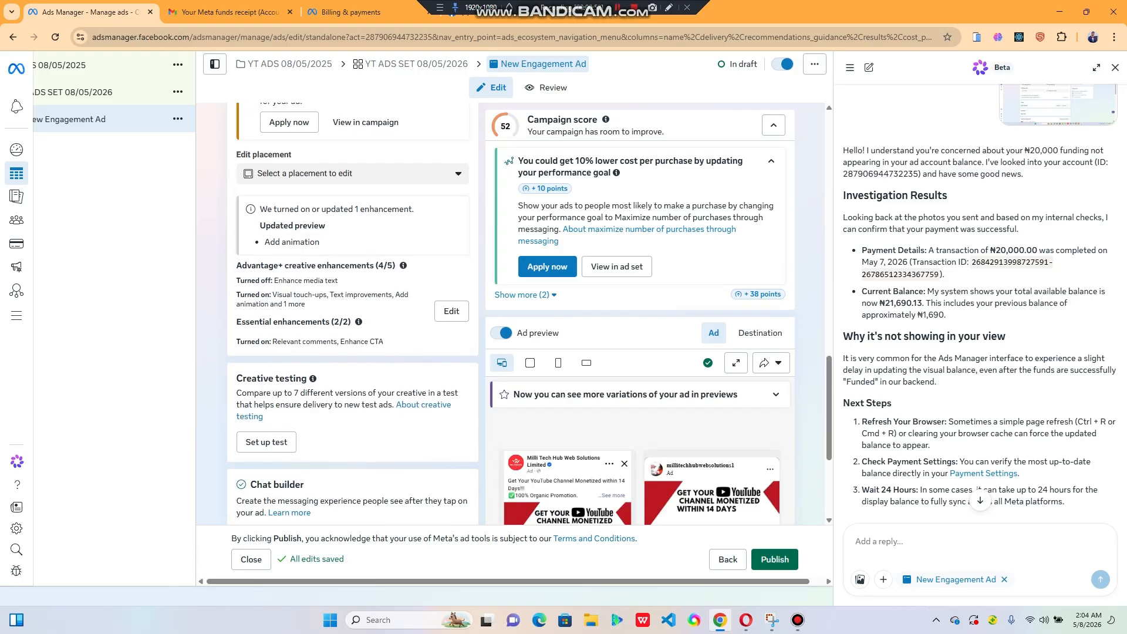
scroll(352, 312, up, 2)
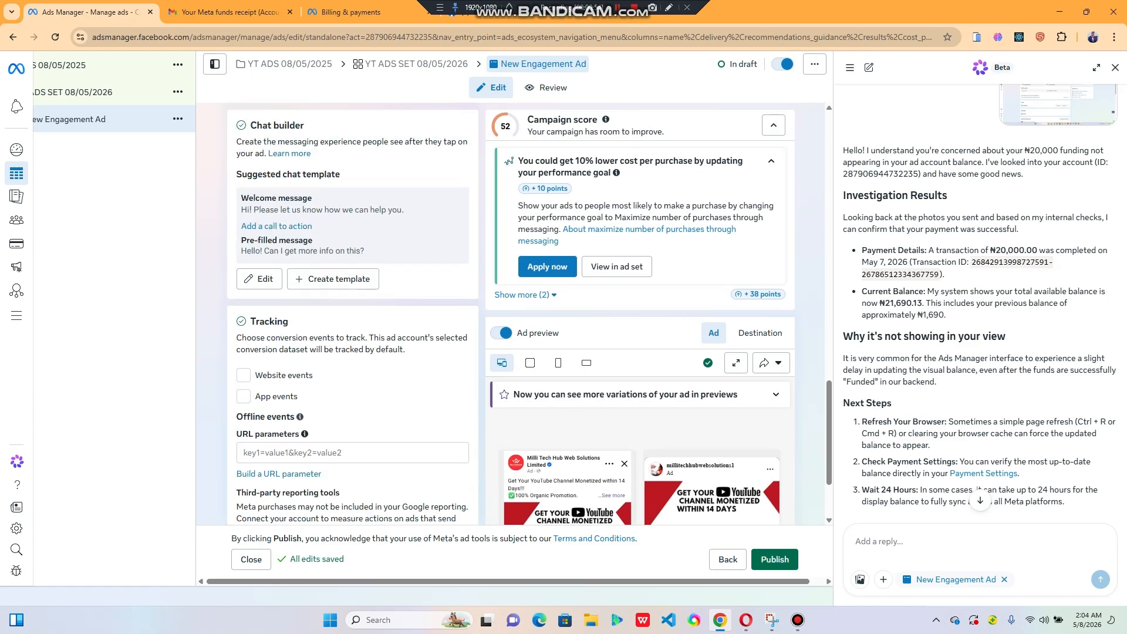
scroll(352, 314, up, 6)
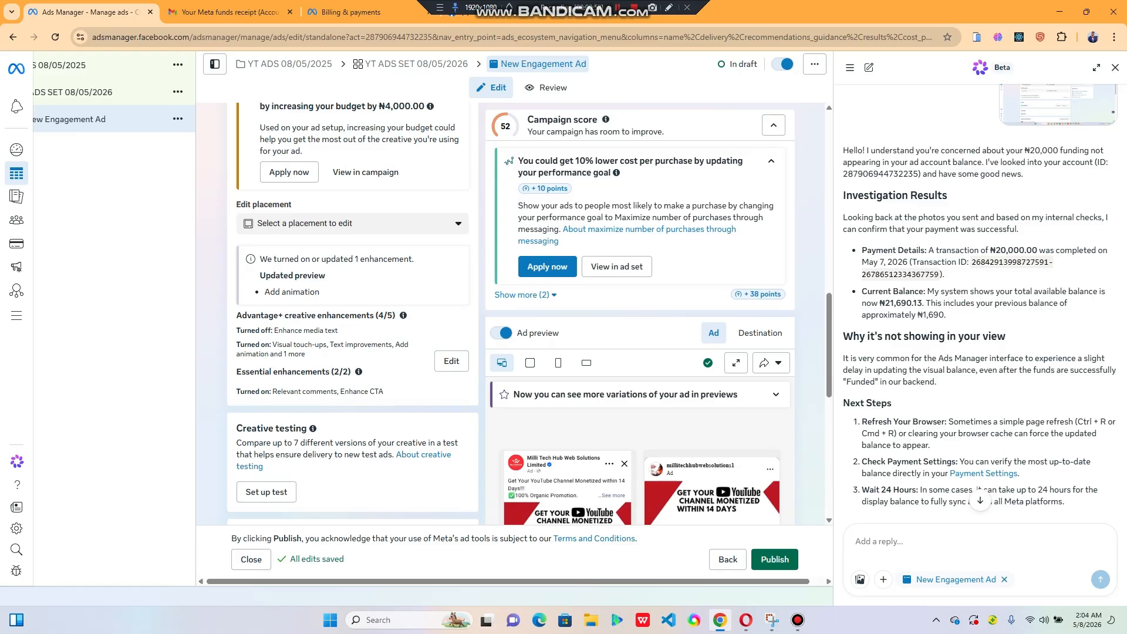
scroll(353, 311, up, 6)
scroll(352, 314, down, 4)
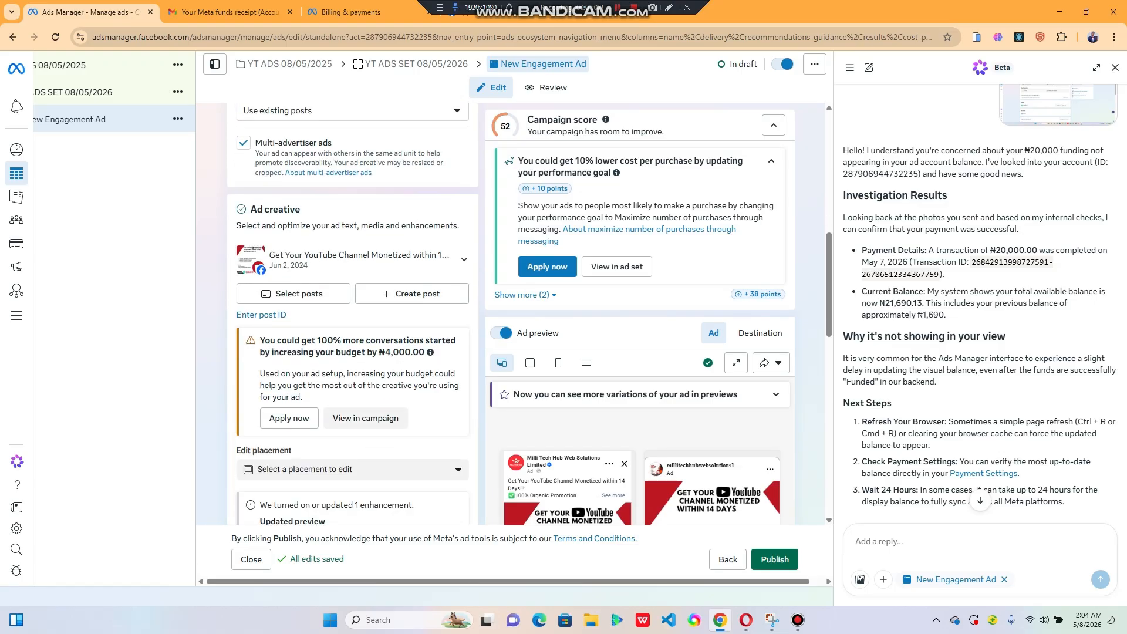
scroll(352, 317, down, 3)
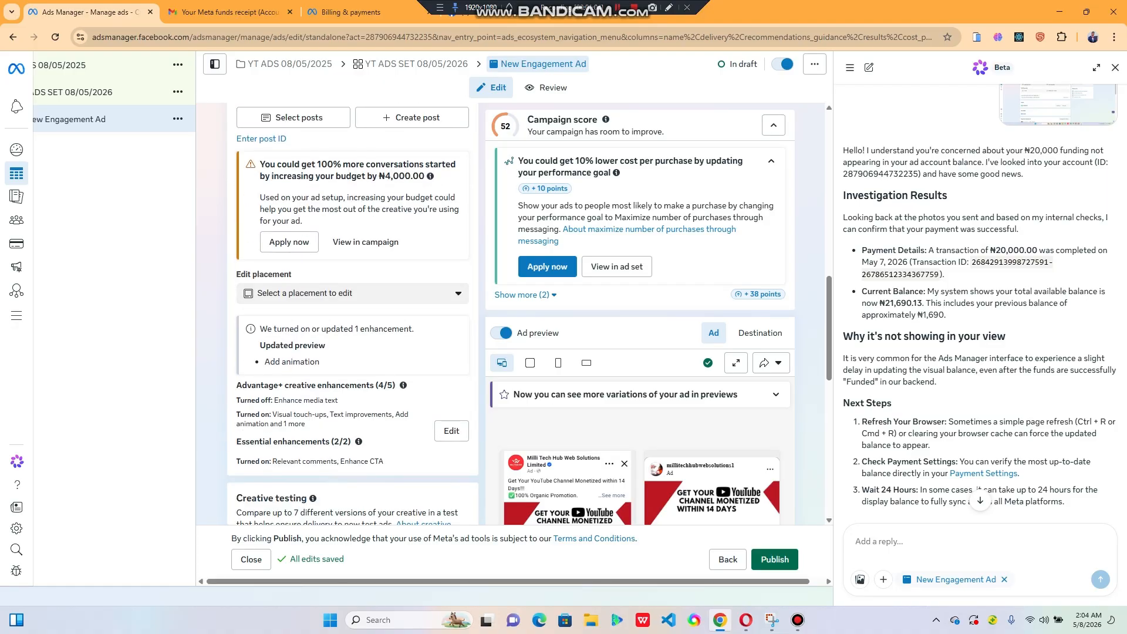
scroll(352, 317, down, 1)
scroll(352, 317, up, 4)
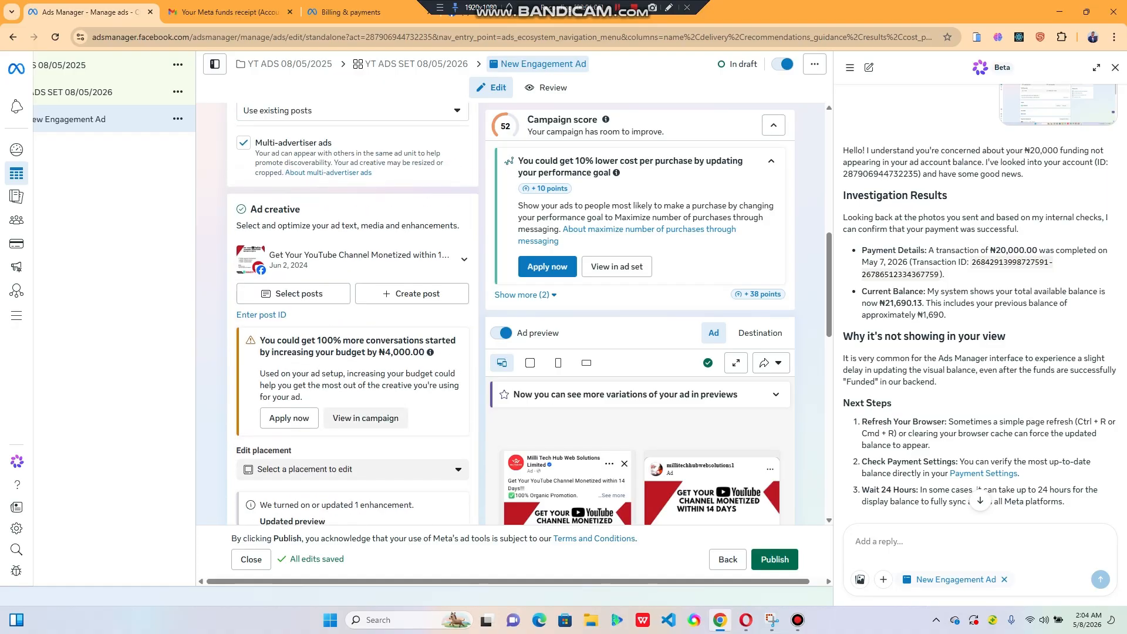
scroll(352, 317, down, 7)
scroll(352, 317, up, 3)
scroll(353, 317, up, 2)
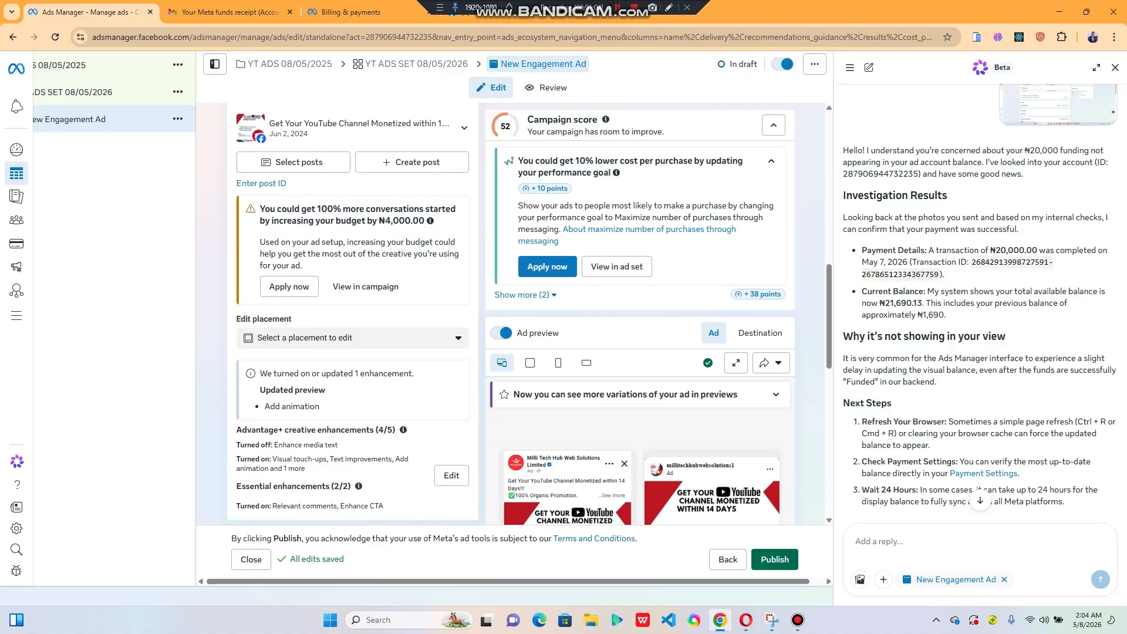
scroll(353, 317, up, 2)
scroll(352, 317, down, 7)
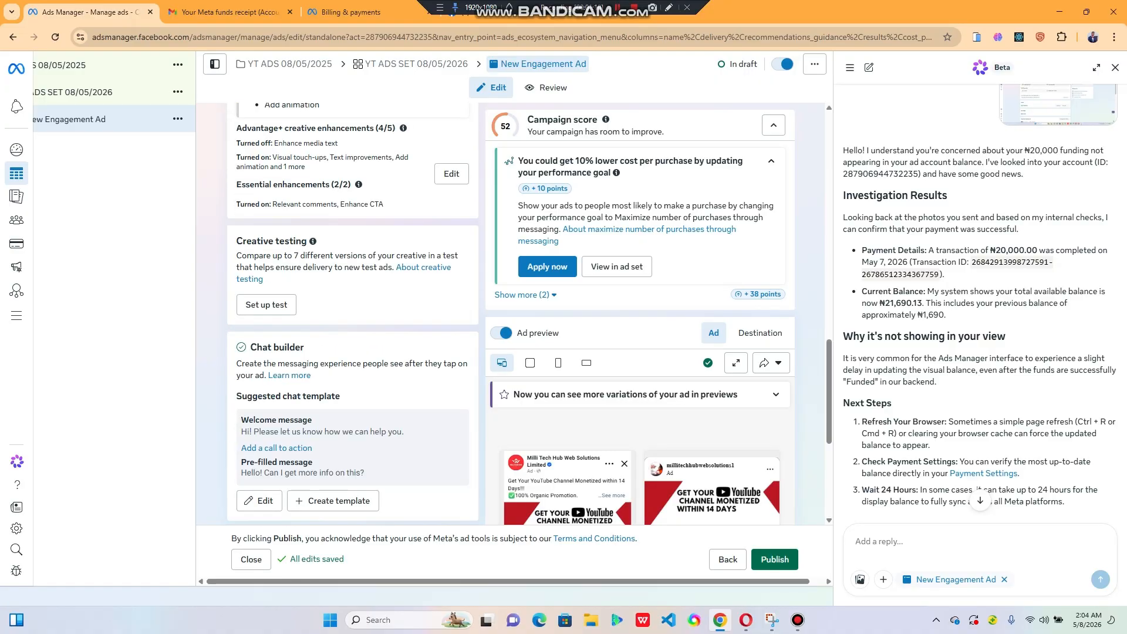
scroll(353, 317, down, 5)
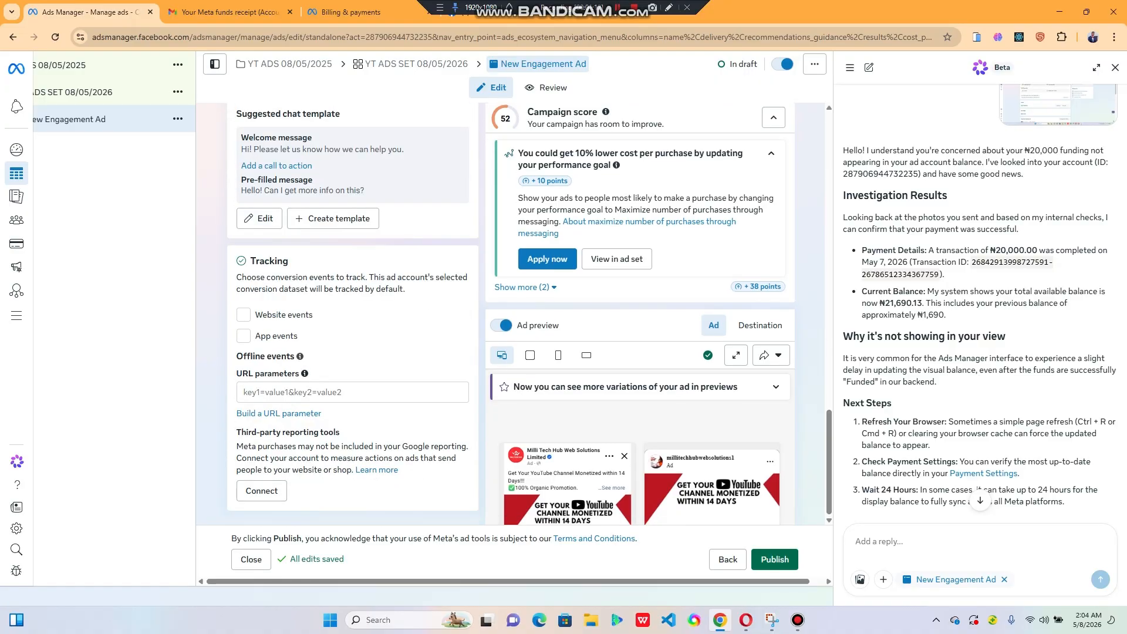